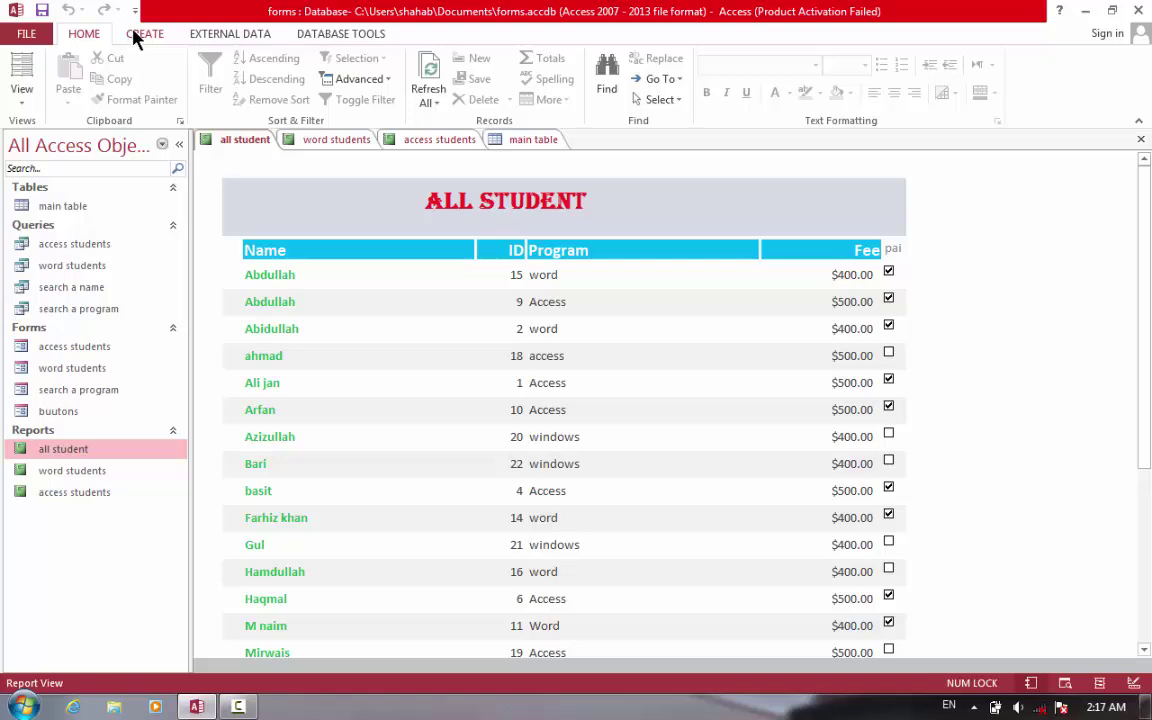
- Start a report with the Report Wizard using all fields of main table: ID, Name, Program, Fee and paid/not
click(140, 34)
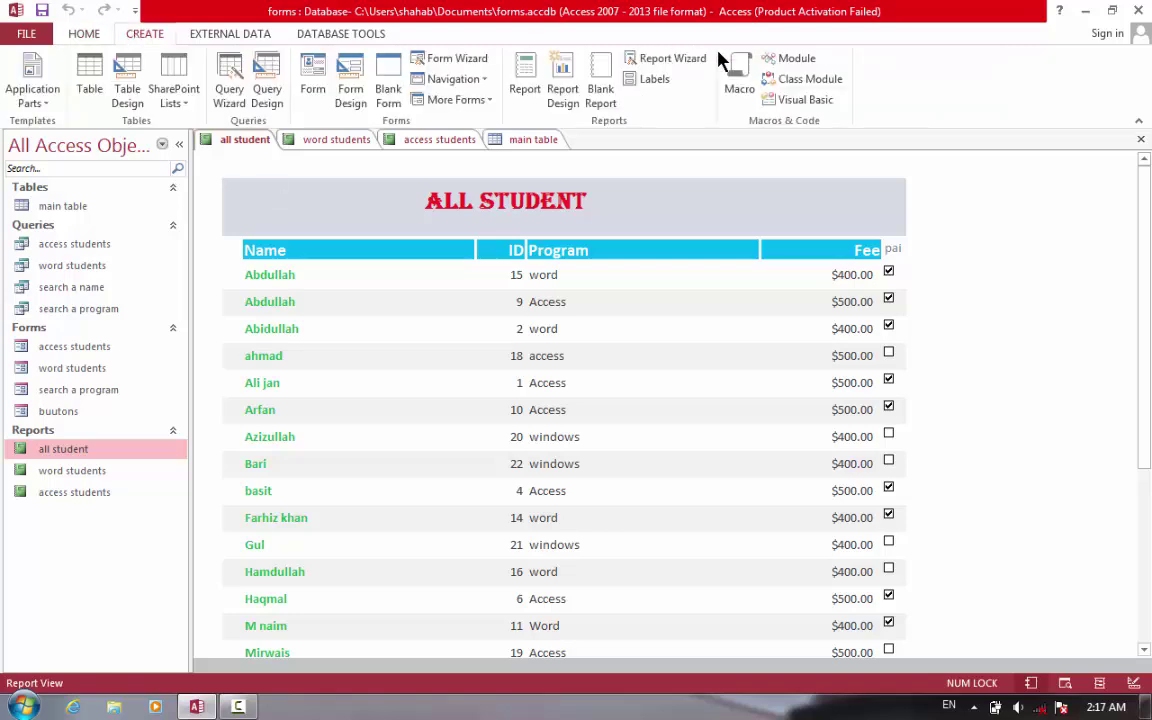
click(668, 58)
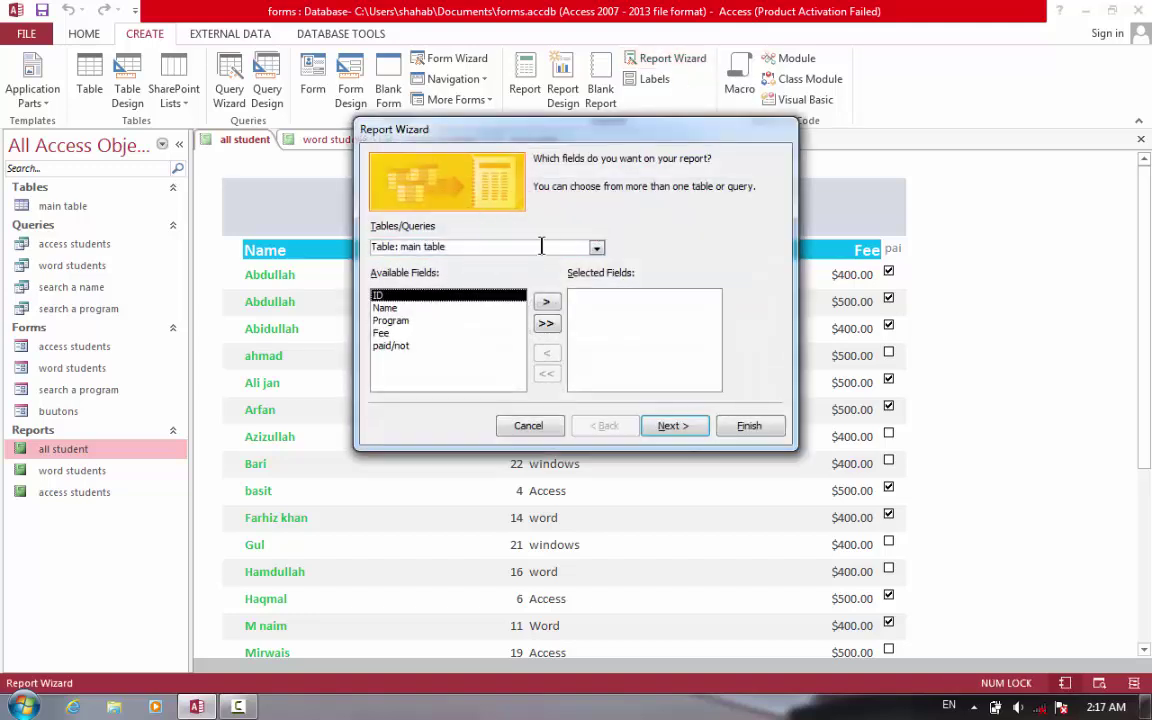
click(597, 248)
click(597, 248)
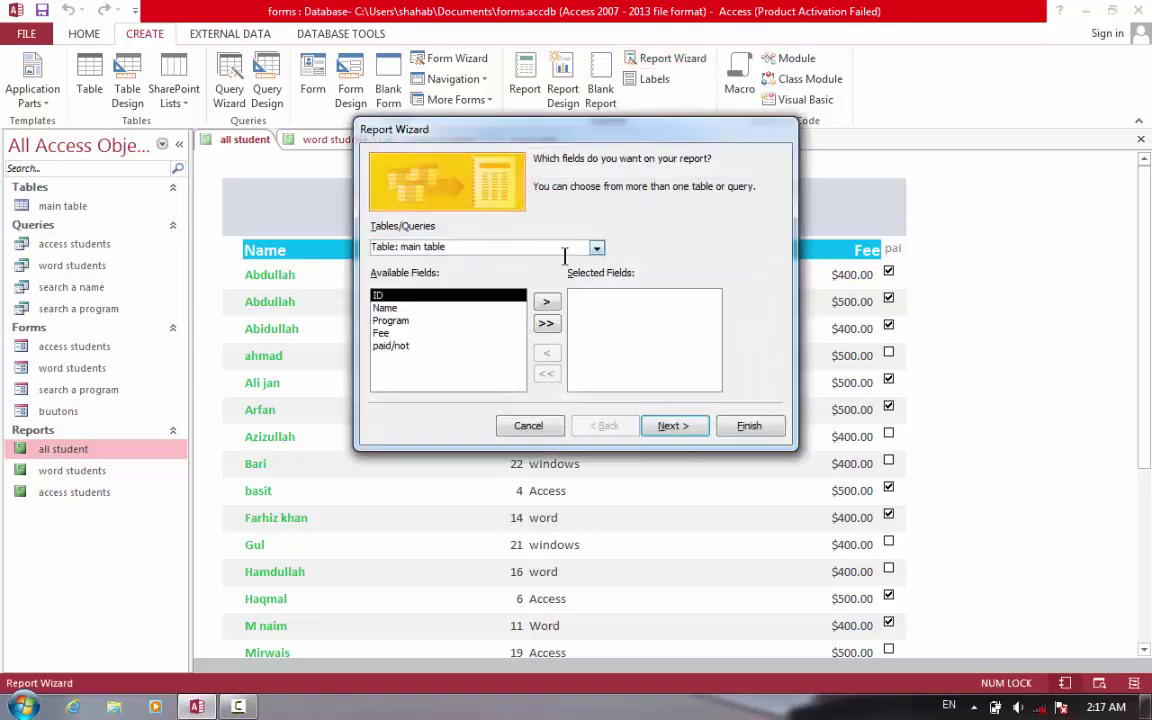
click(546, 323)
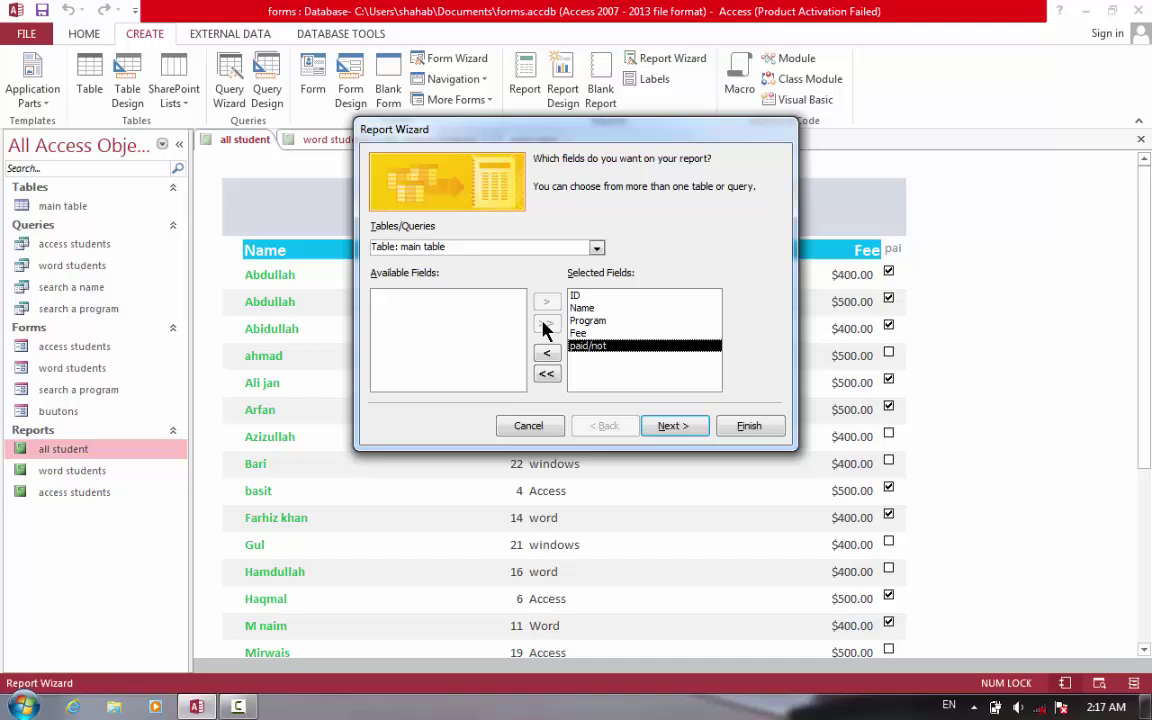
click(670, 428)
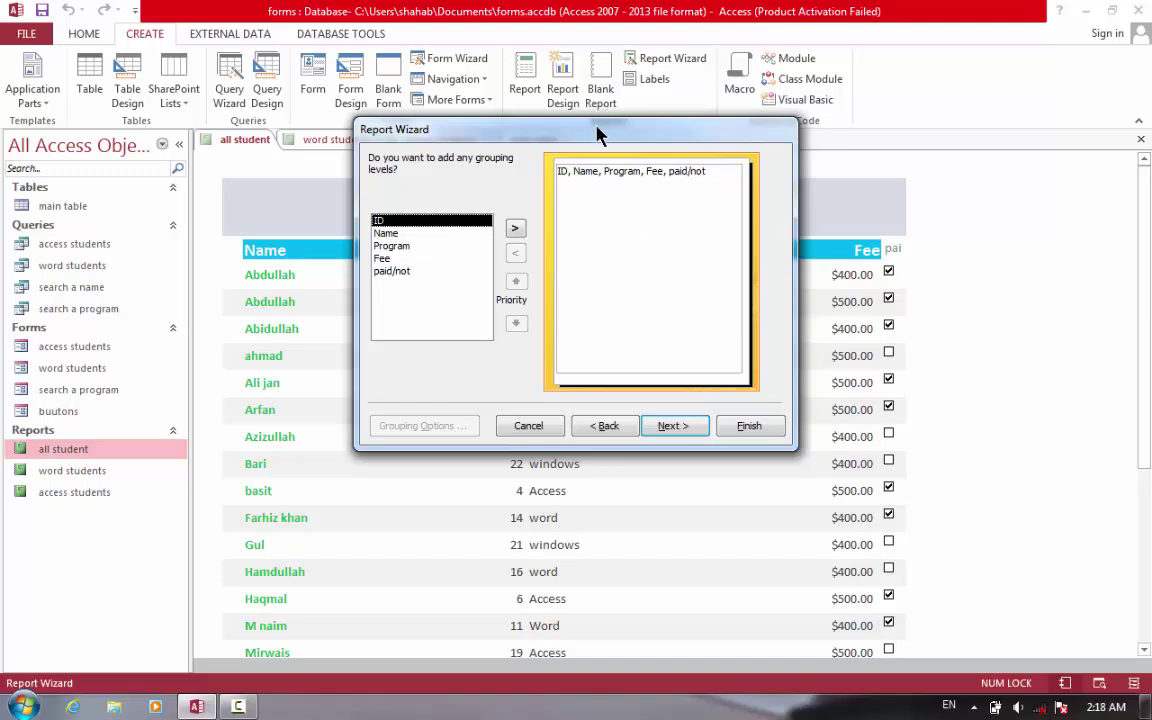
- Group the report by Program and finish it unsorted in Stepped layout, Portrait orientation, titled main table, opening its preview
mouse_move(598, 135)
mouse_down()
mouse_move(594, 144)
mouse_move(587, 127)
mouse_up()
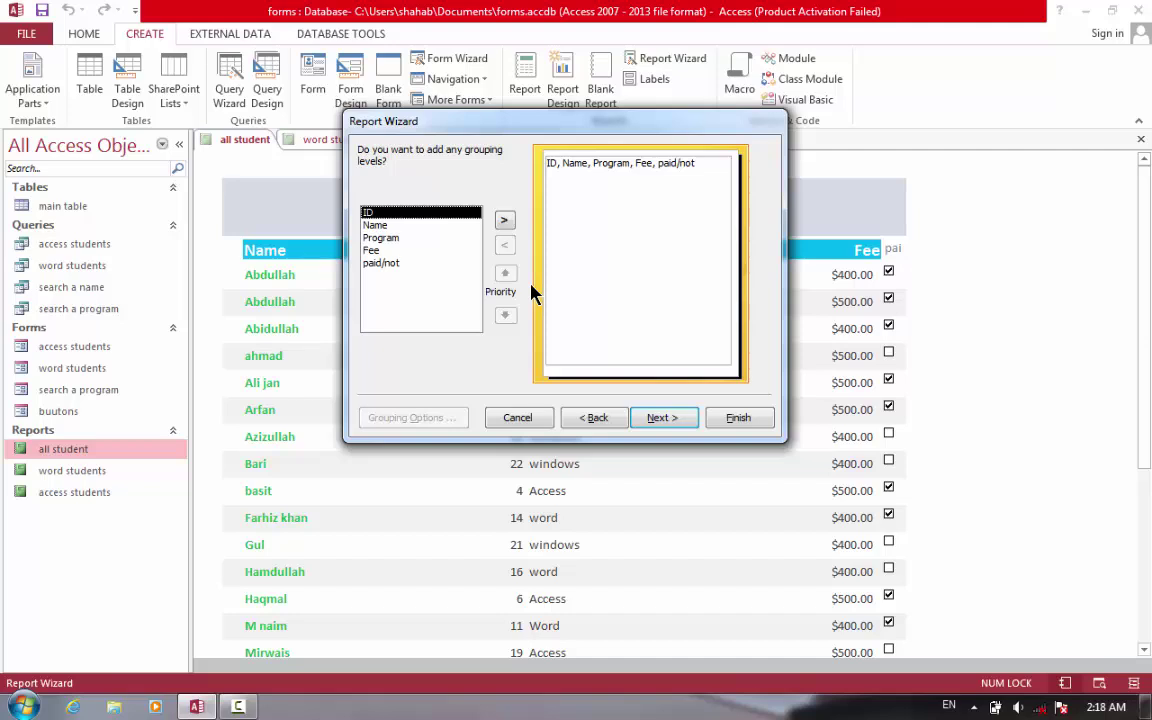
click(388, 239)
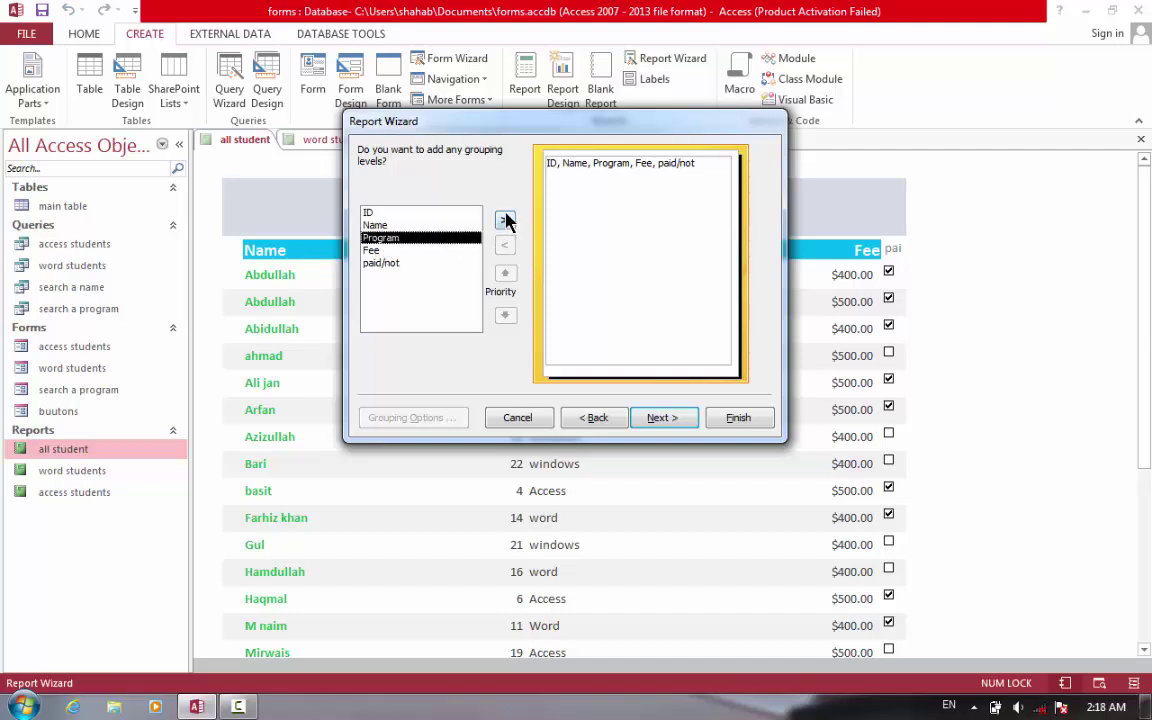
click(505, 220)
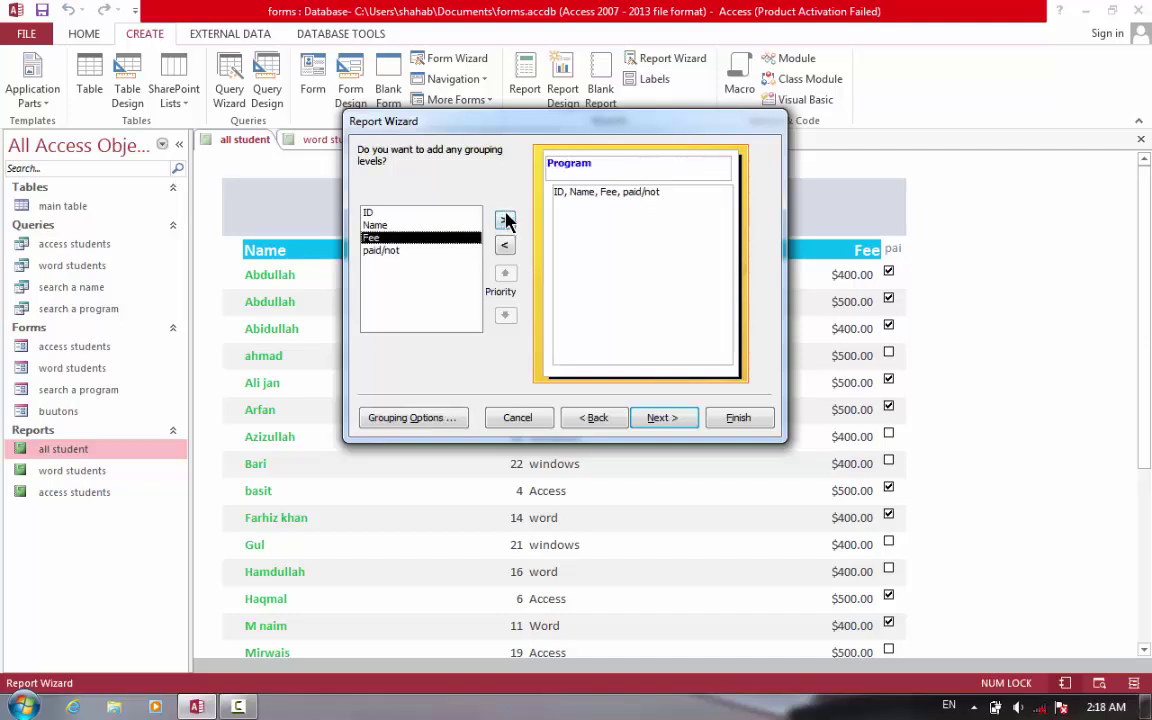
click(660, 423)
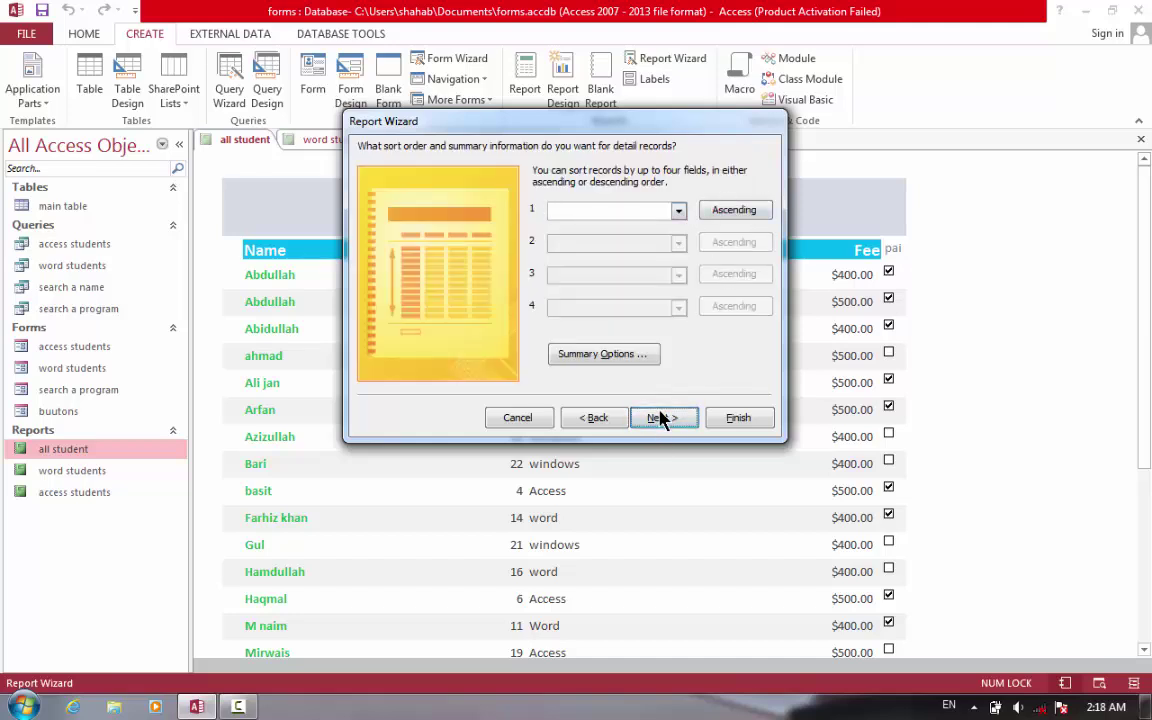
click(659, 419)
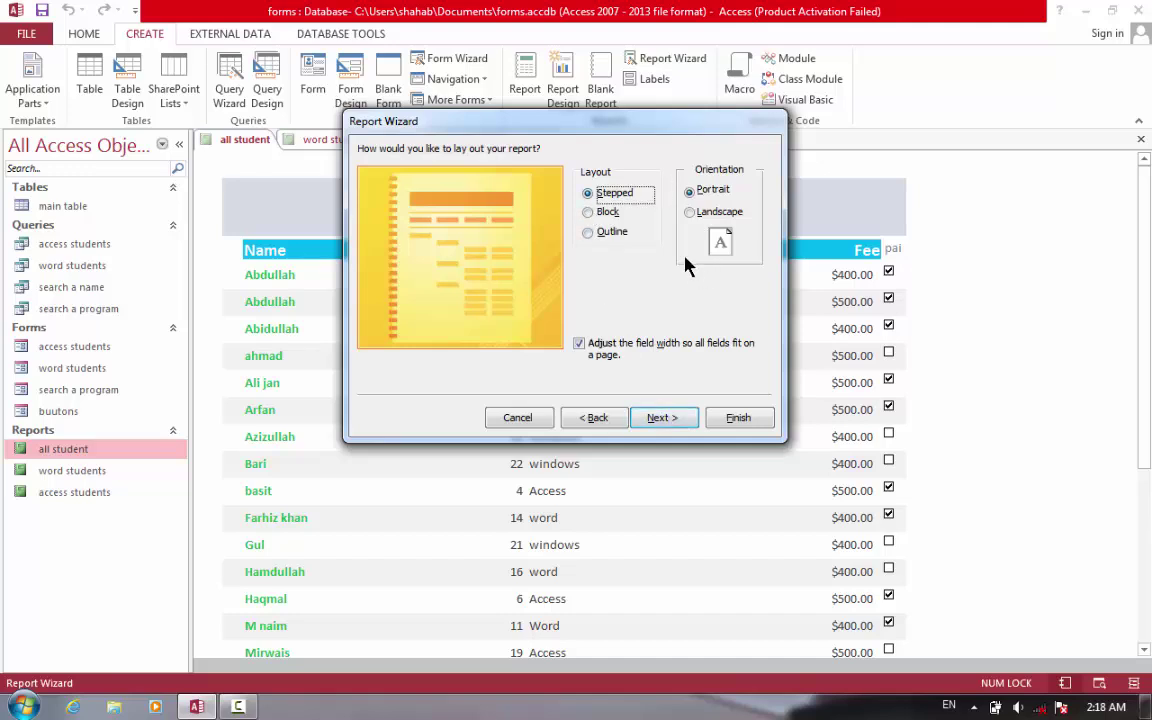
click(670, 427)
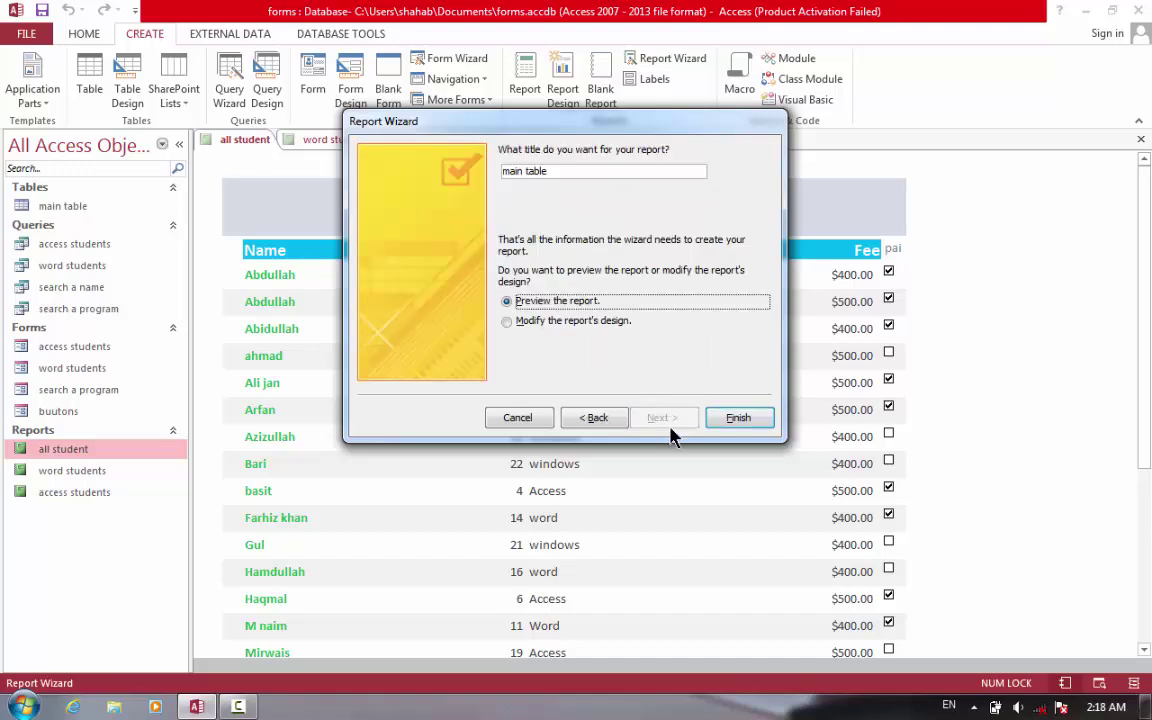
click(738, 421)
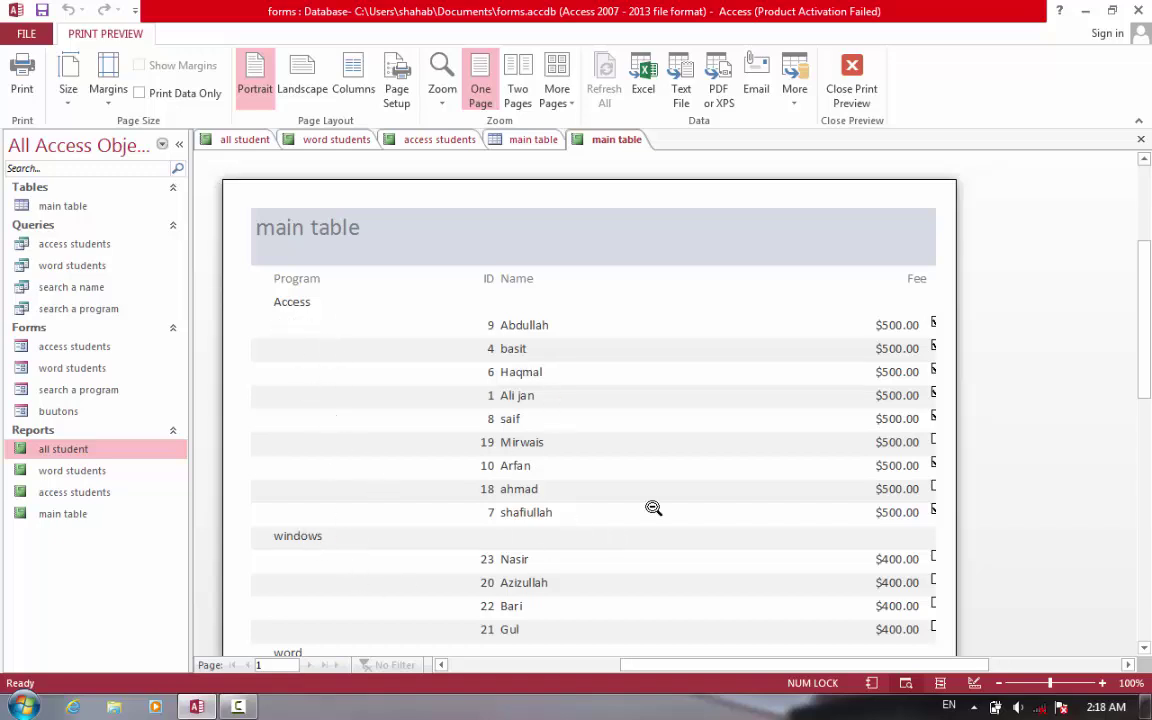
- Review the Program groups in the new report, compare them with the main table's records, and close the print preview
scroll(990, 300, down, 5)
scroll(590, 400, down, 1)
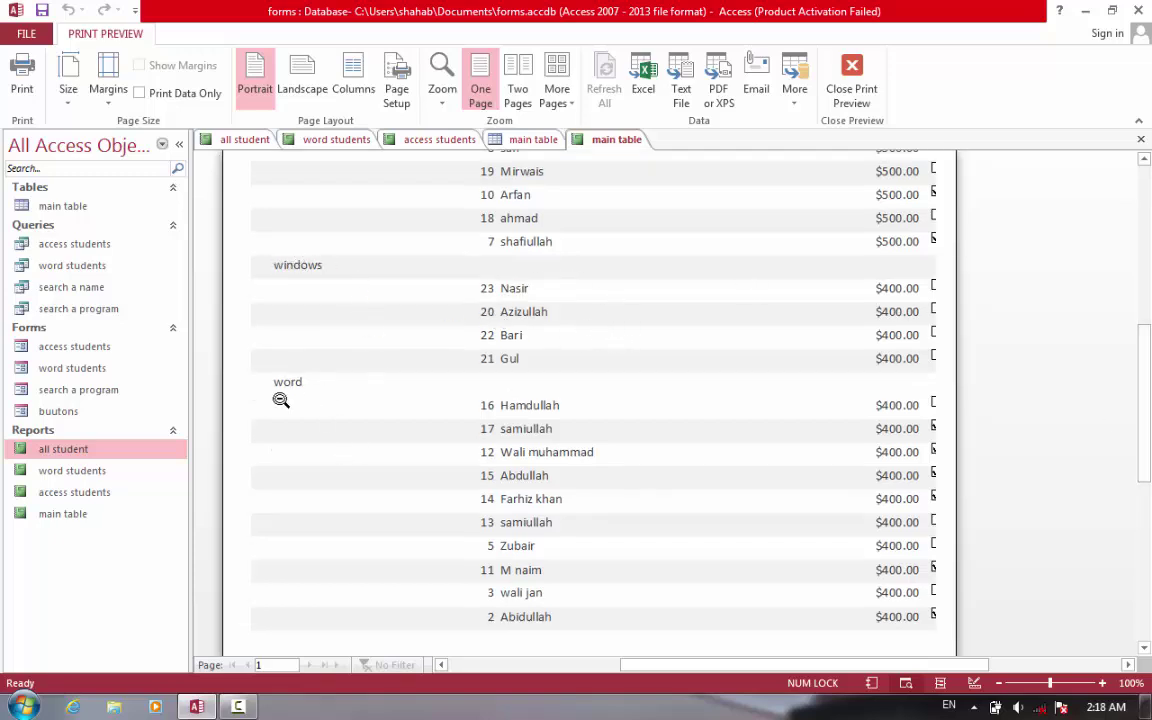
drag(1147, 455, 1150, 490)
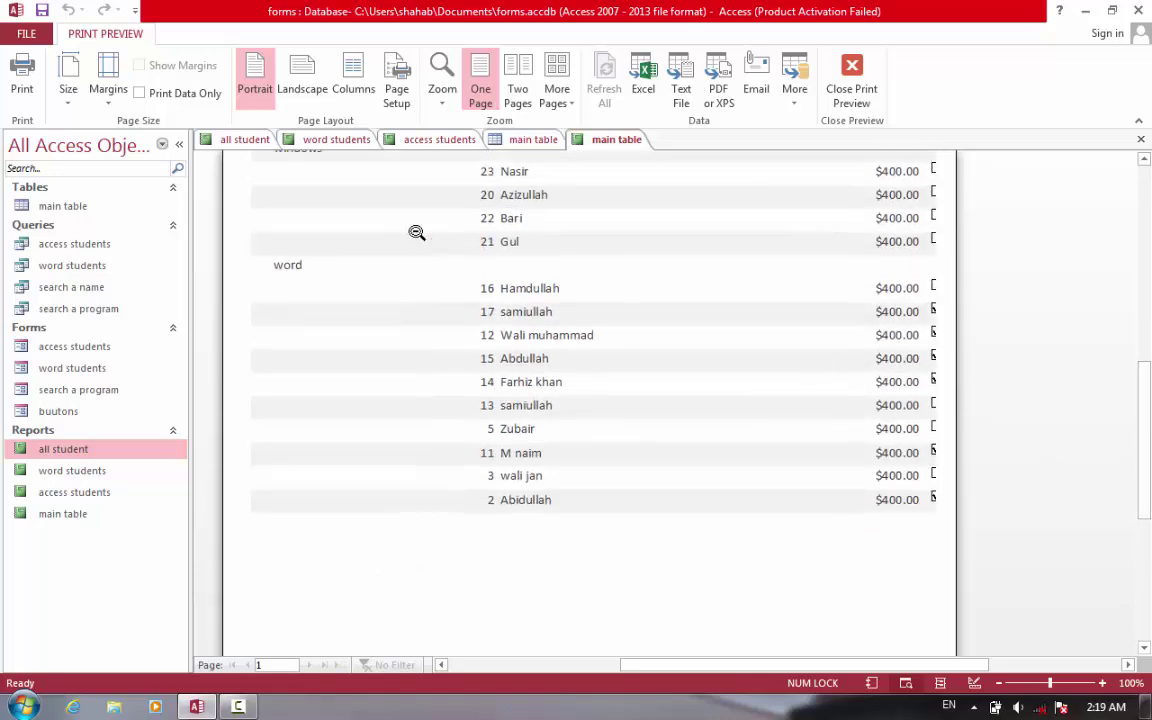
double_click(50, 206)
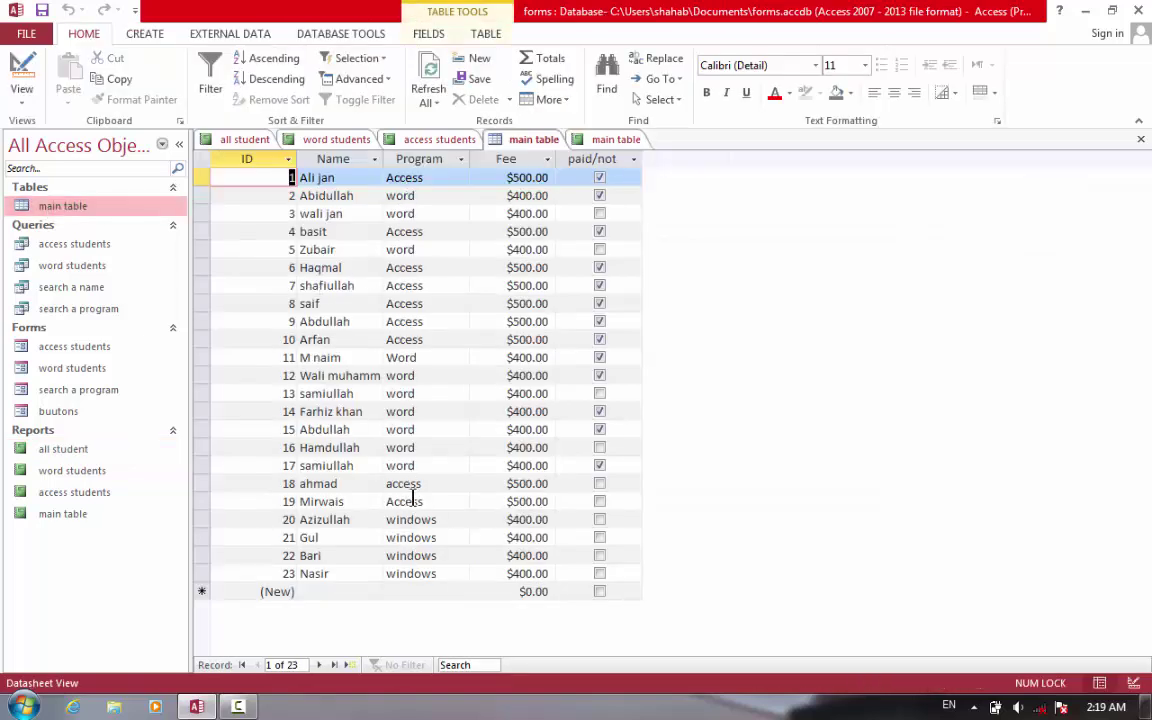
click(75, 455)
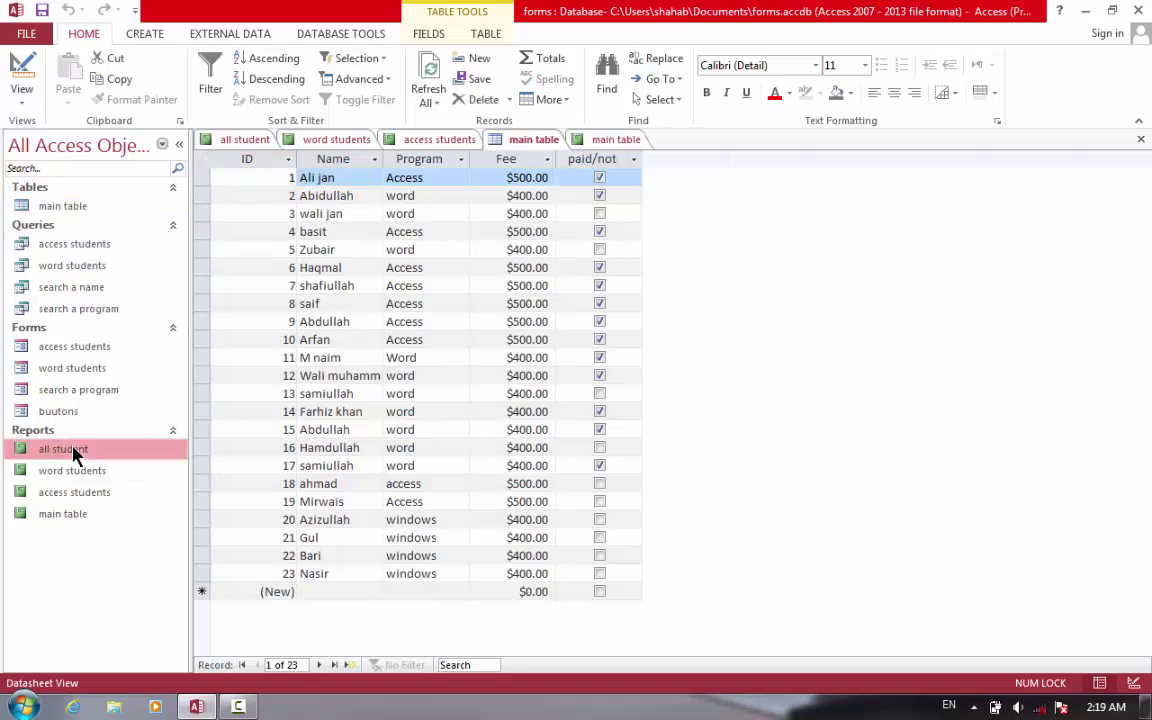
double_click(78, 513)
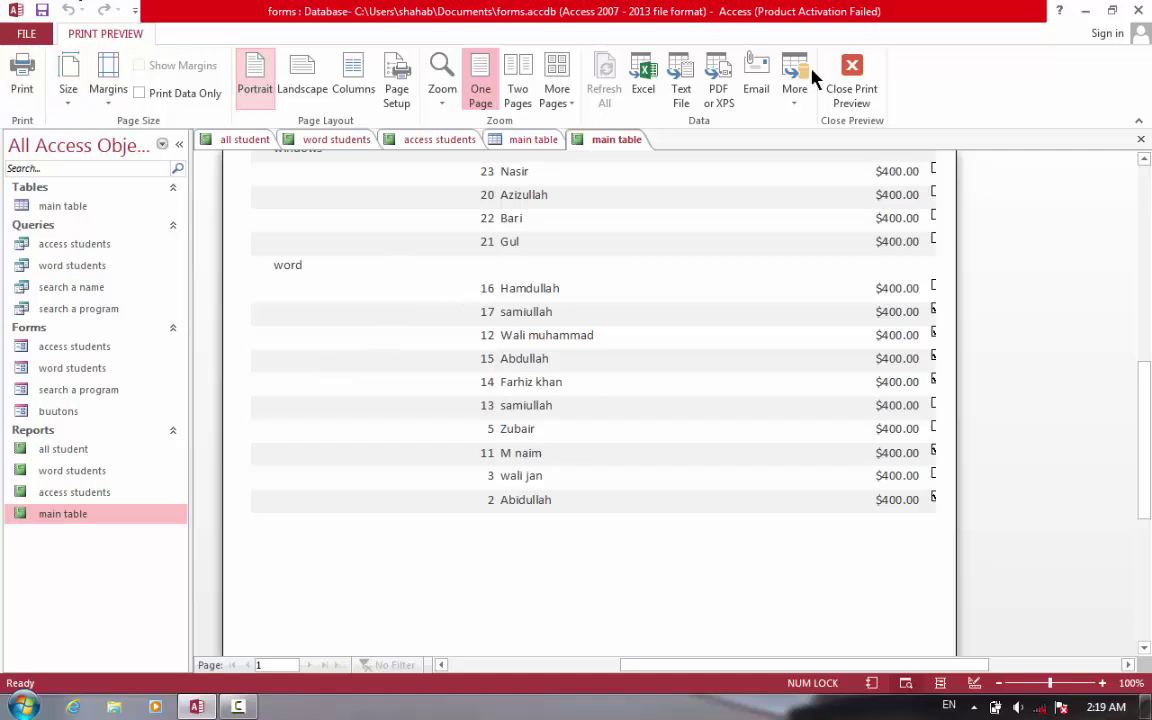
click(851, 80)
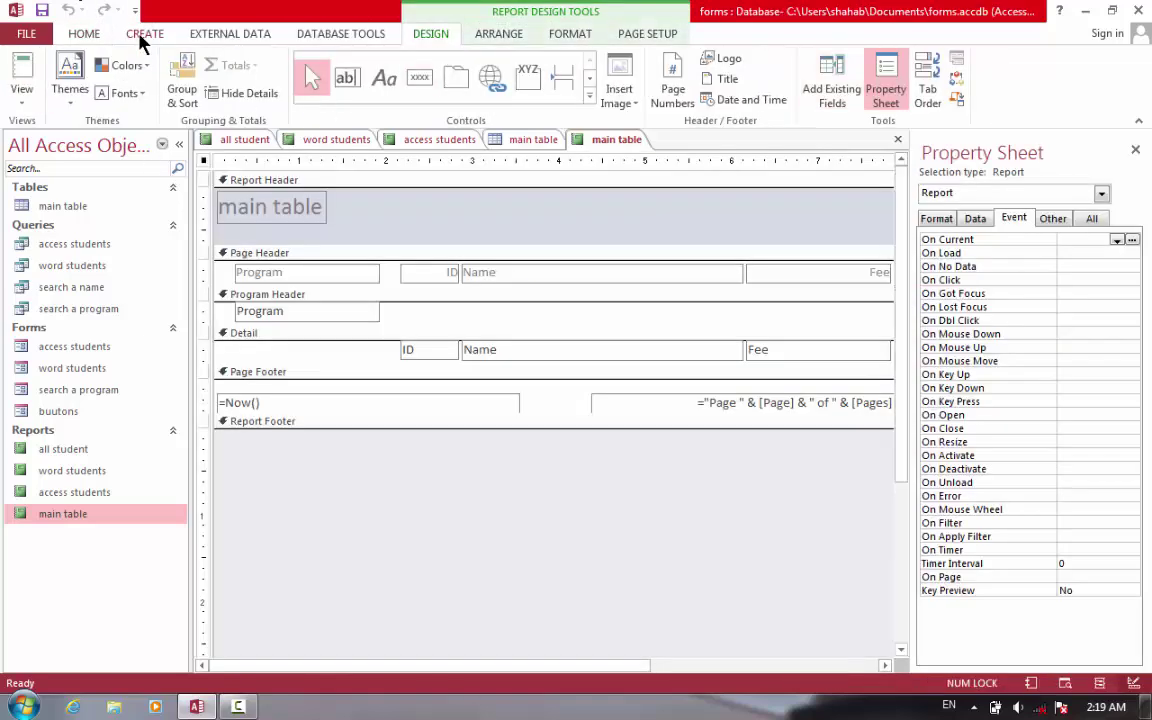
- Start another Report Wizard report with all fields of main table and proceed to the grouping levels
click(143, 36)
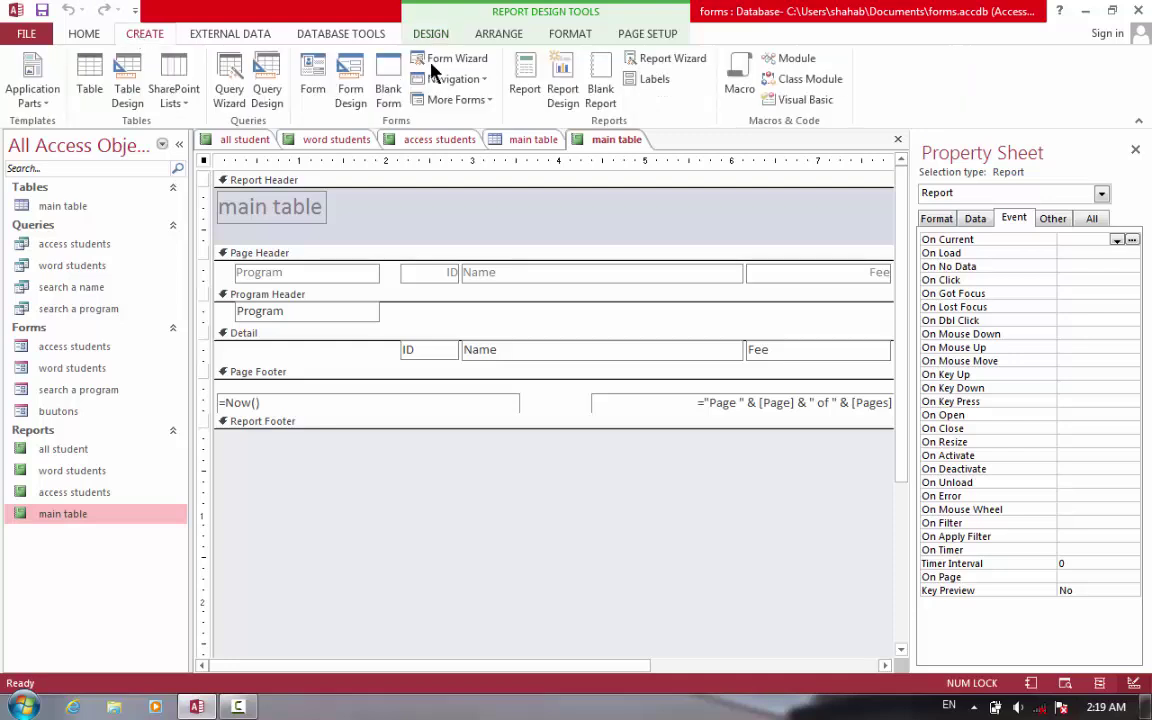
click(672, 60)
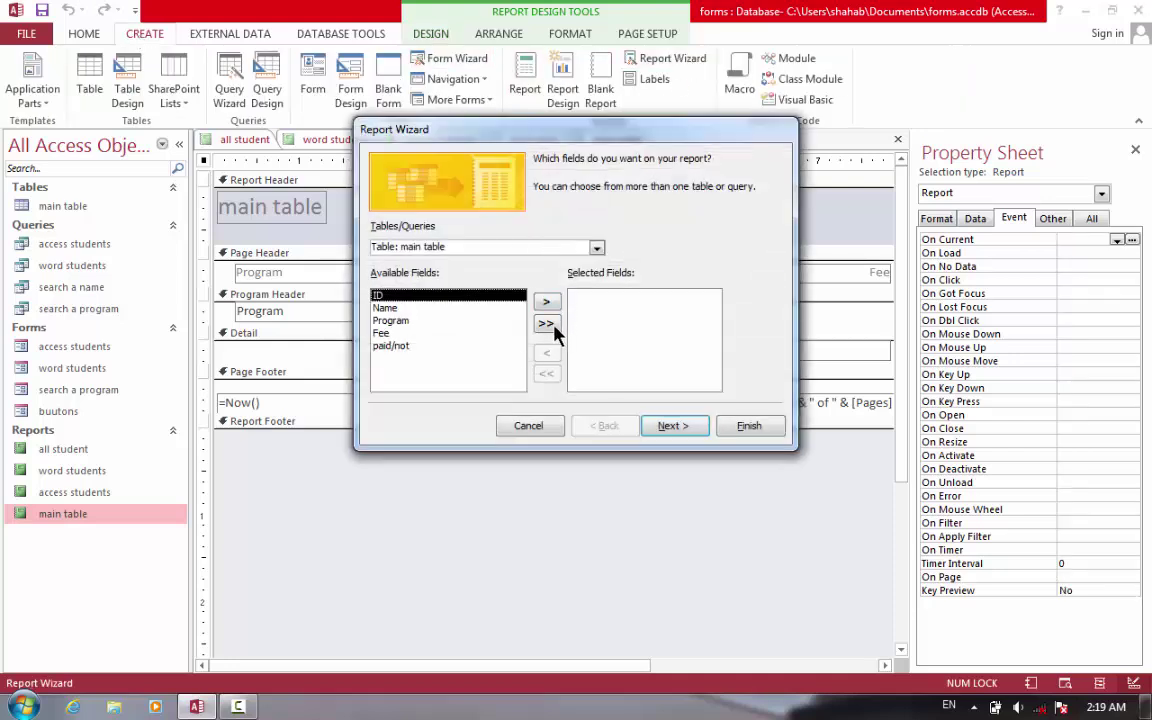
click(546, 324)
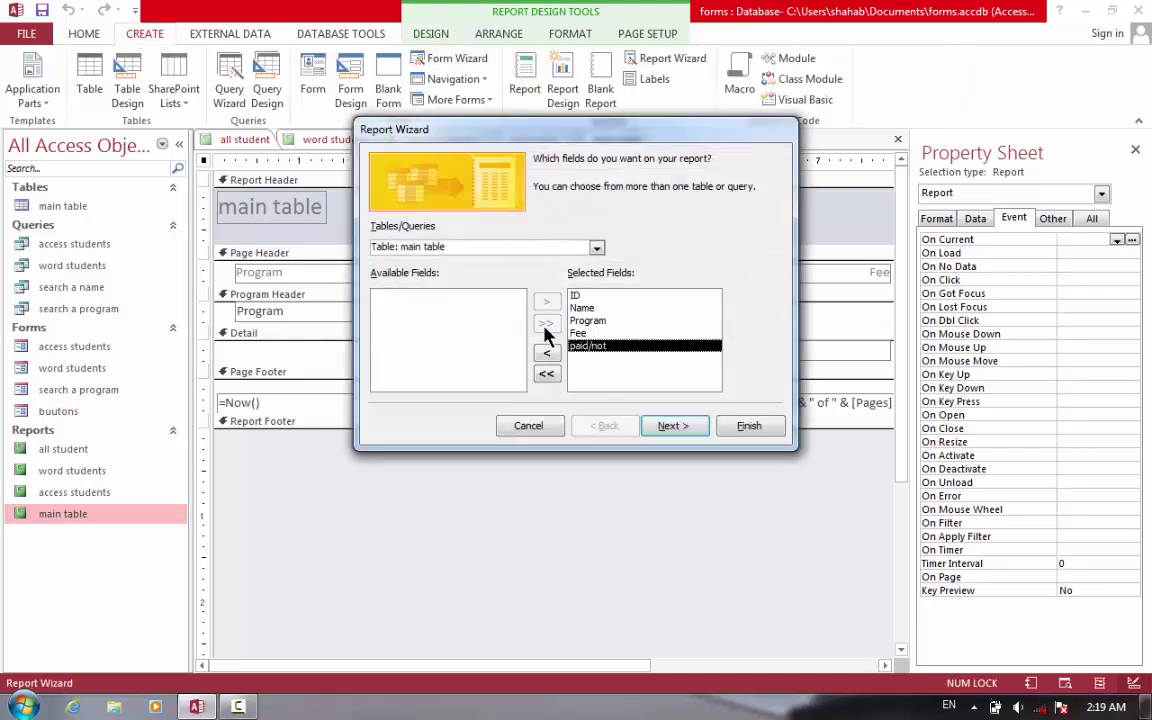
click(675, 428)
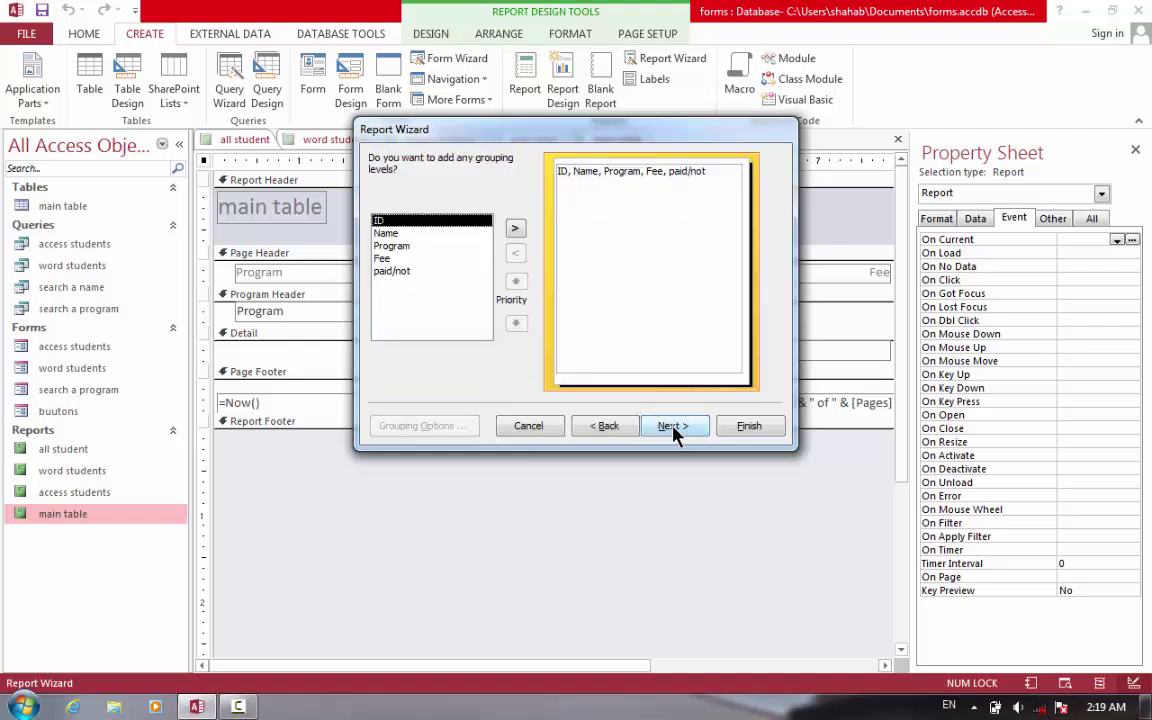
- Finish the report without grouping or sorting, in Tabular layout and Portrait orientation, titled main table1, and preview it
click(392, 271)
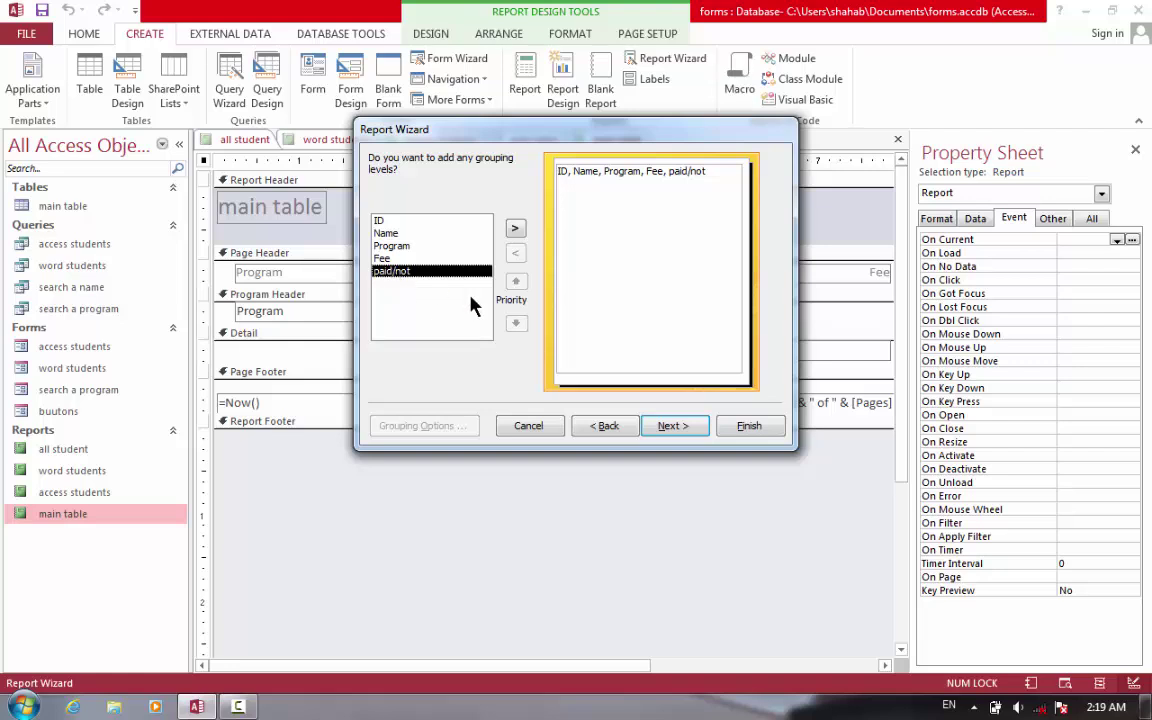
click(663, 427)
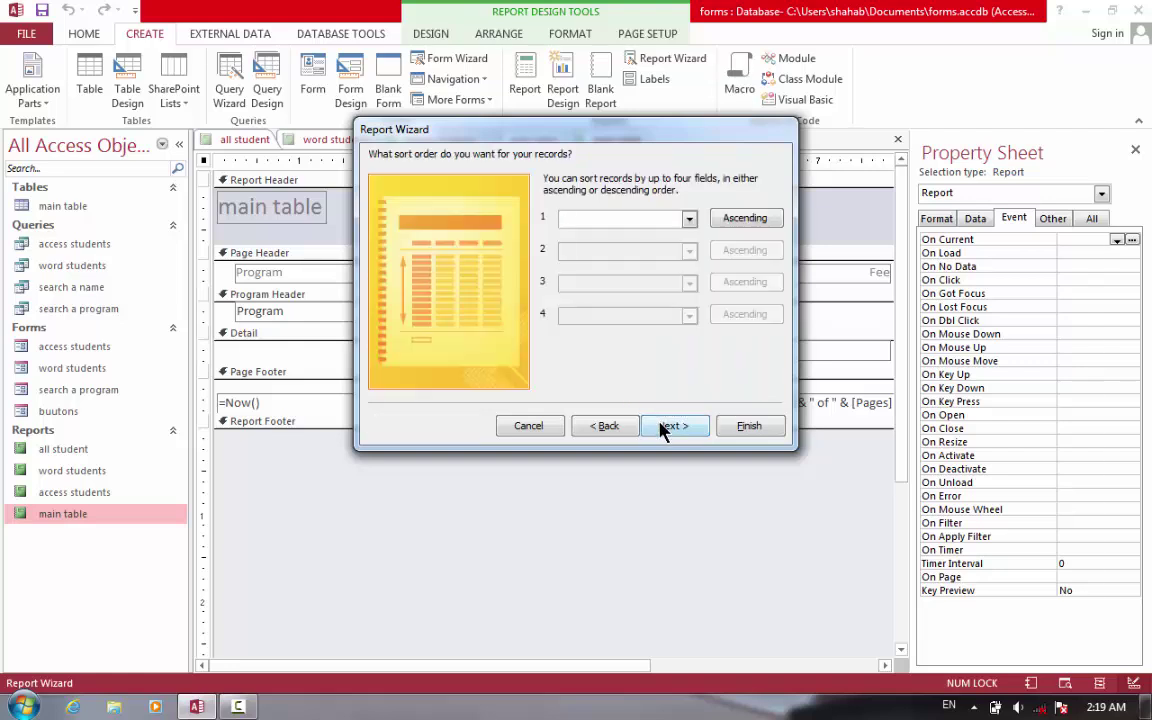
click(663, 427)
click(663, 427)
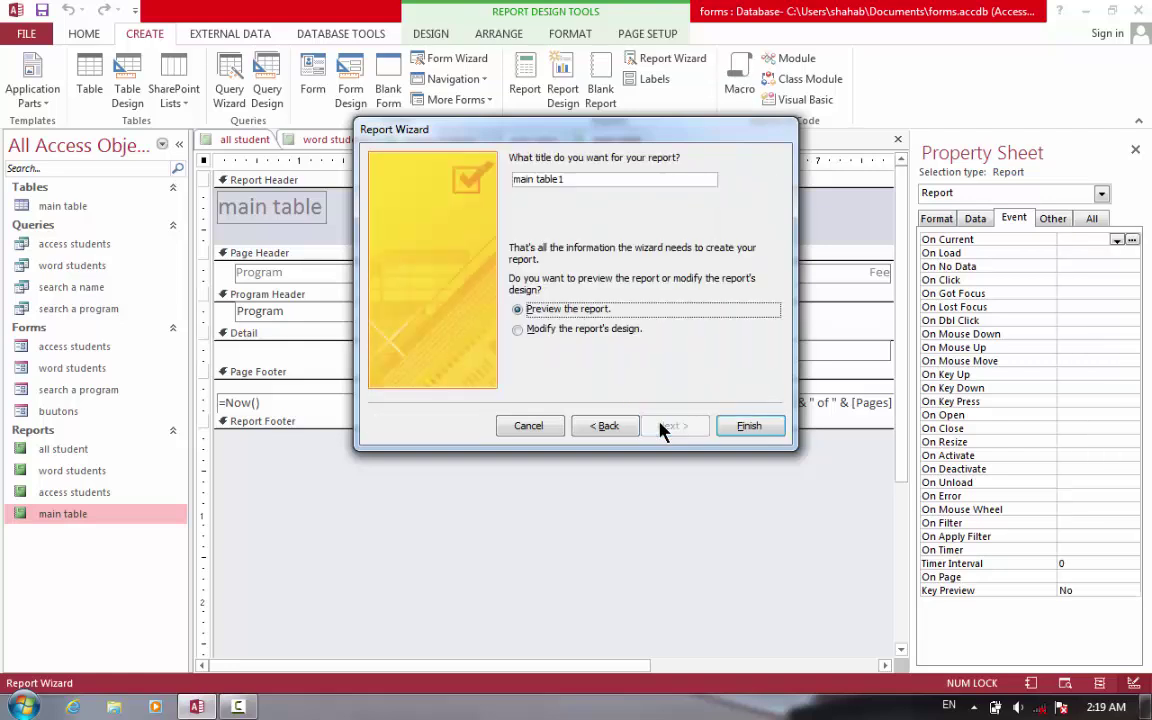
click(600, 428)
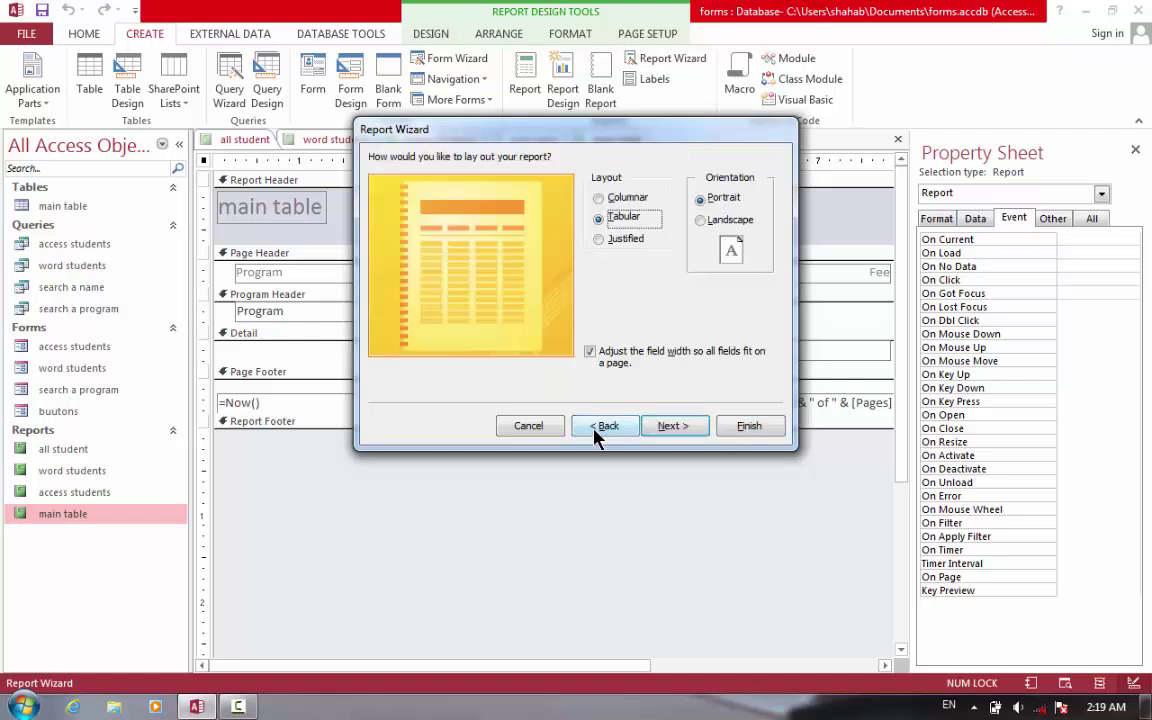
click(688, 428)
click(749, 427)
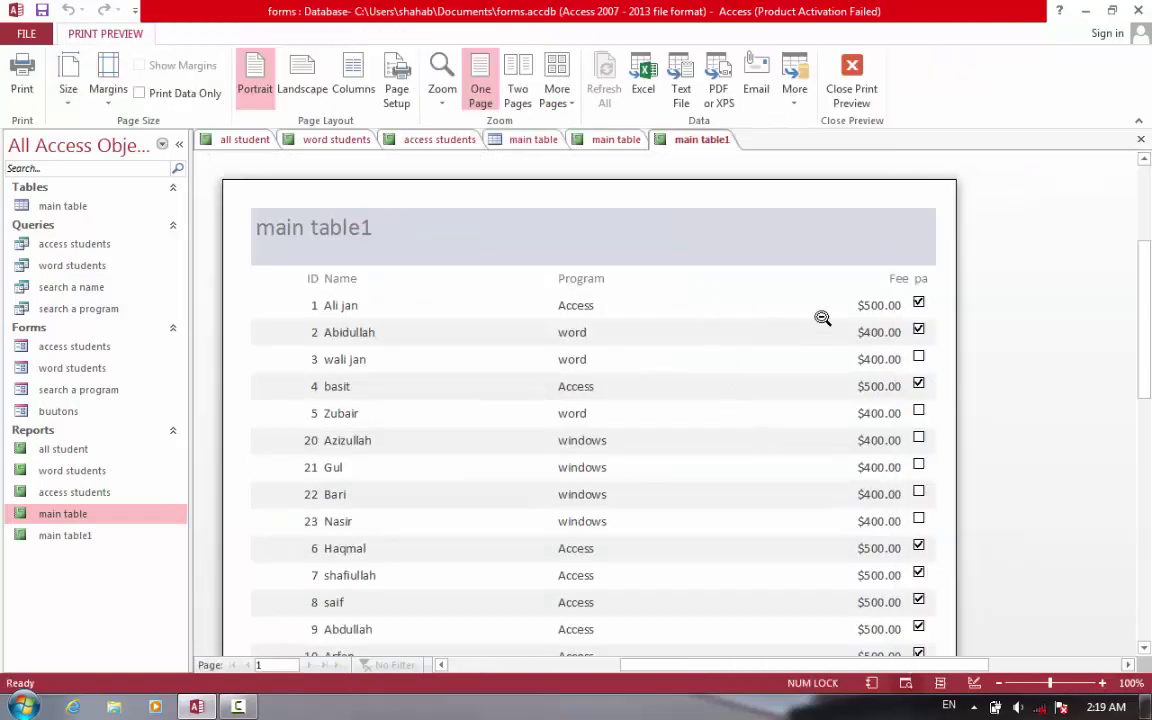
- Look through the main table1 report's preview, and close both it and the main table report
scroll(1030, 290, down, 3)
scroll(1030, 340, down, 4)
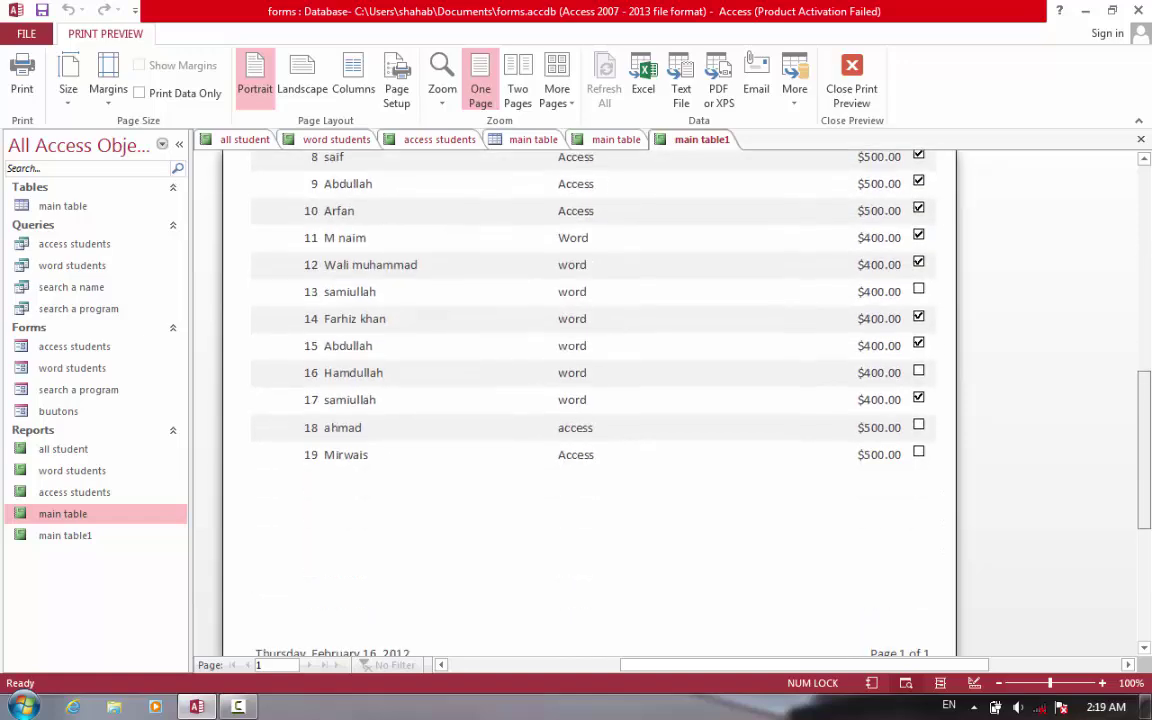
scroll(1030, 480, up, 7)
mouse_move(1143, 263)
mouse_down()
mouse_move(1142, 249)
mouse_move(1142, 329)
mouse_move(1144, 275)
mouse_up()
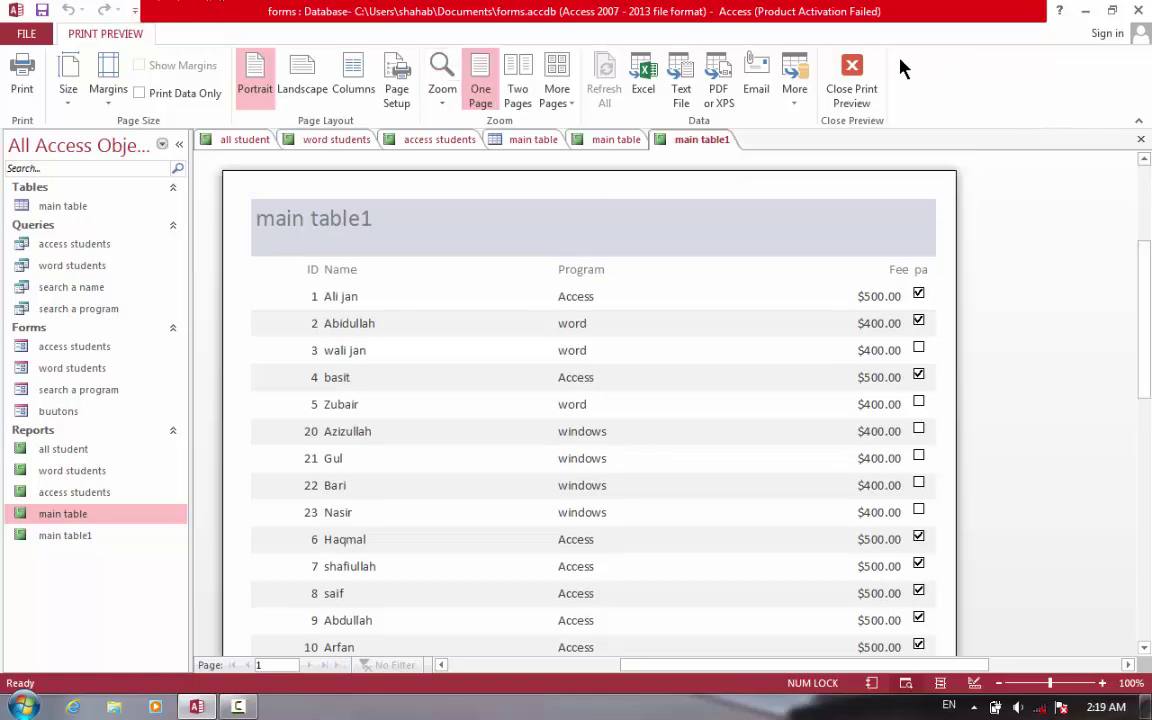
click(846, 98)
key(ctrl+w)
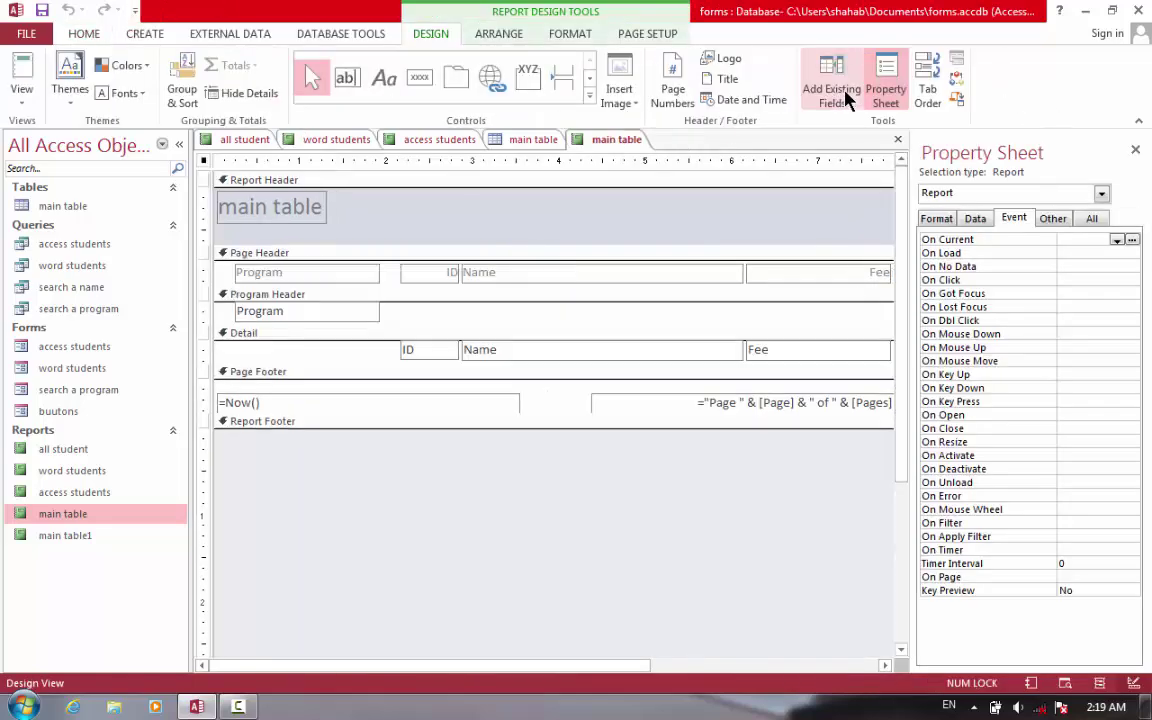
key(ctrl+w)
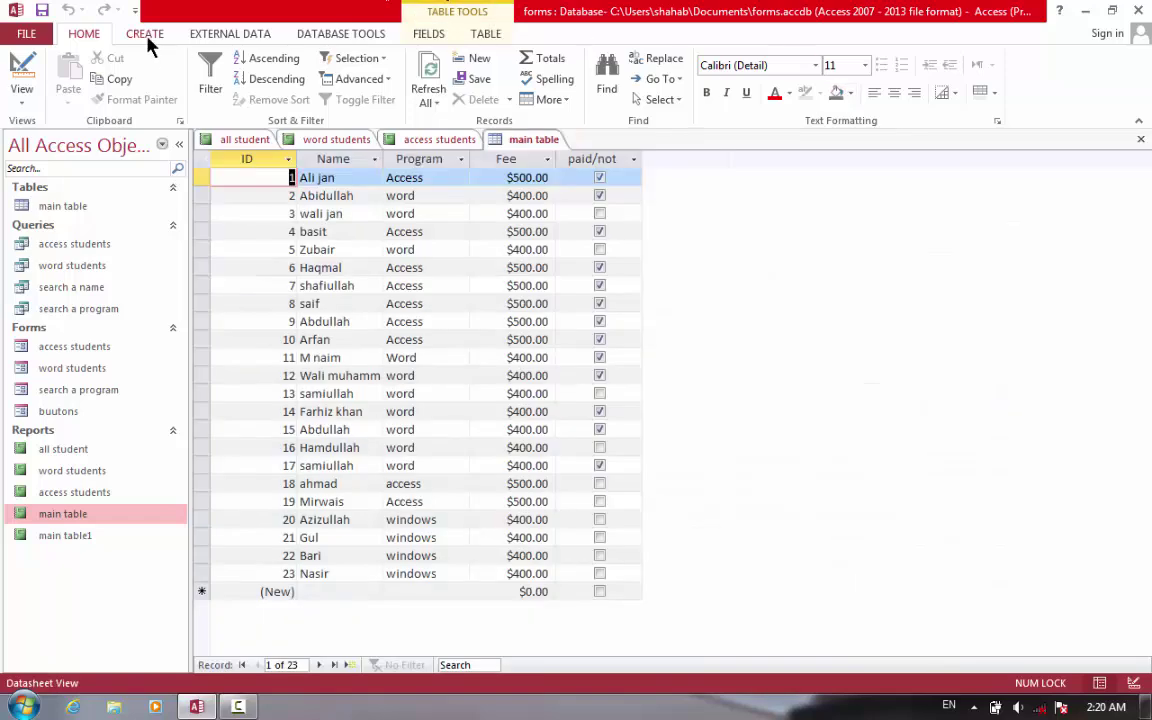
- Start another Report Wizard report with all fields of main table and group it by paid/not
click(147, 36)
click(672, 60)
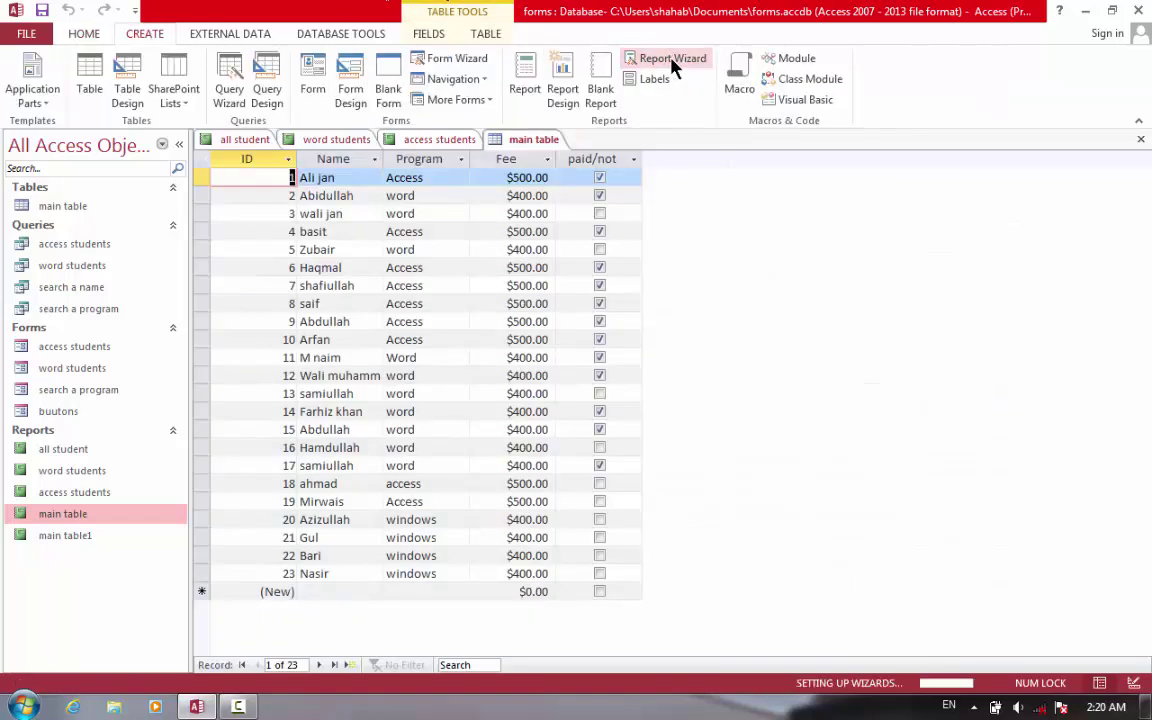
click(547, 324)
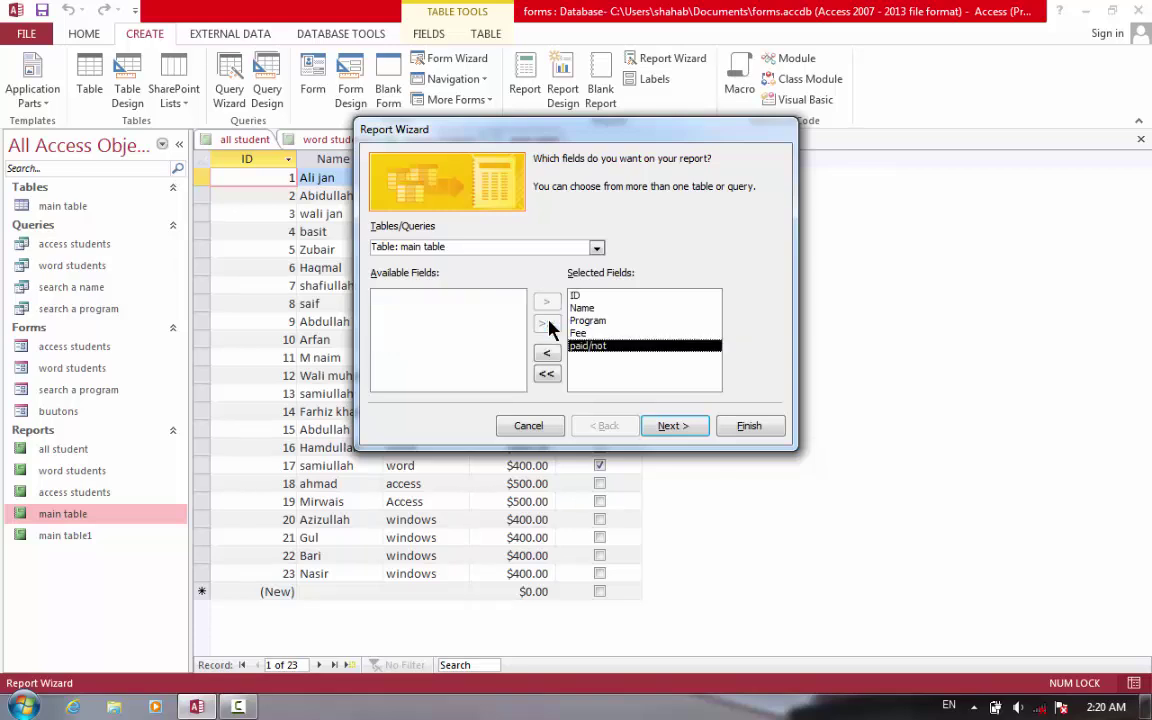
click(674, 433)
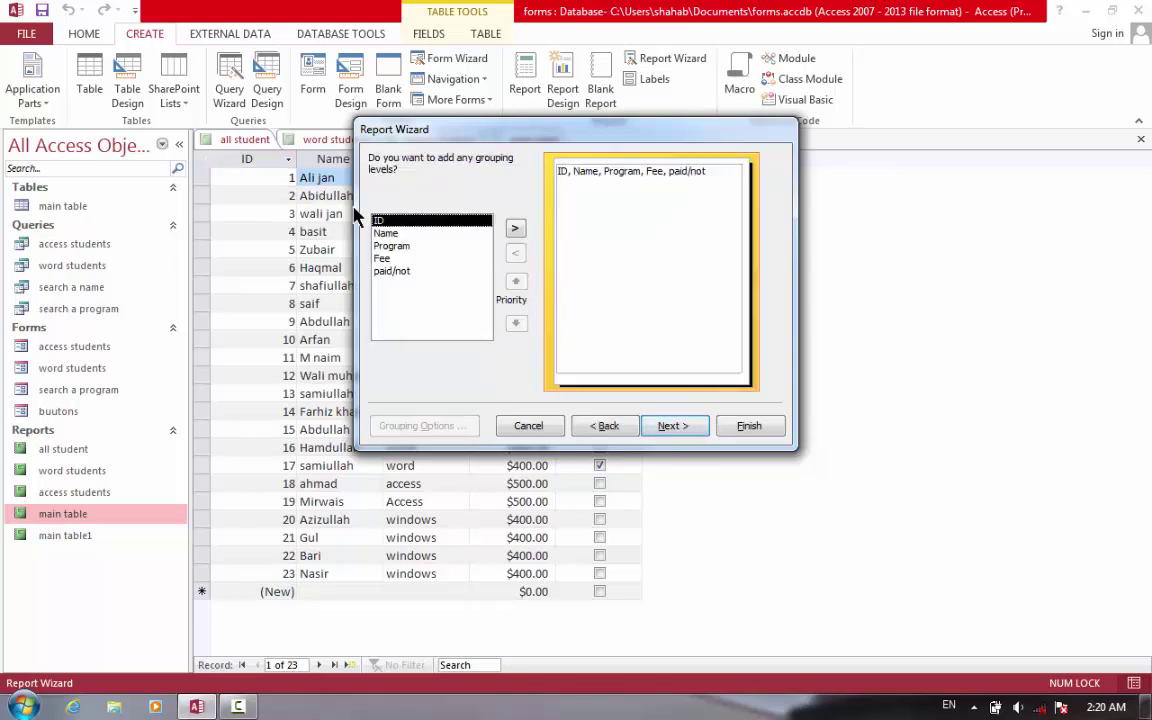
click(390, 272)
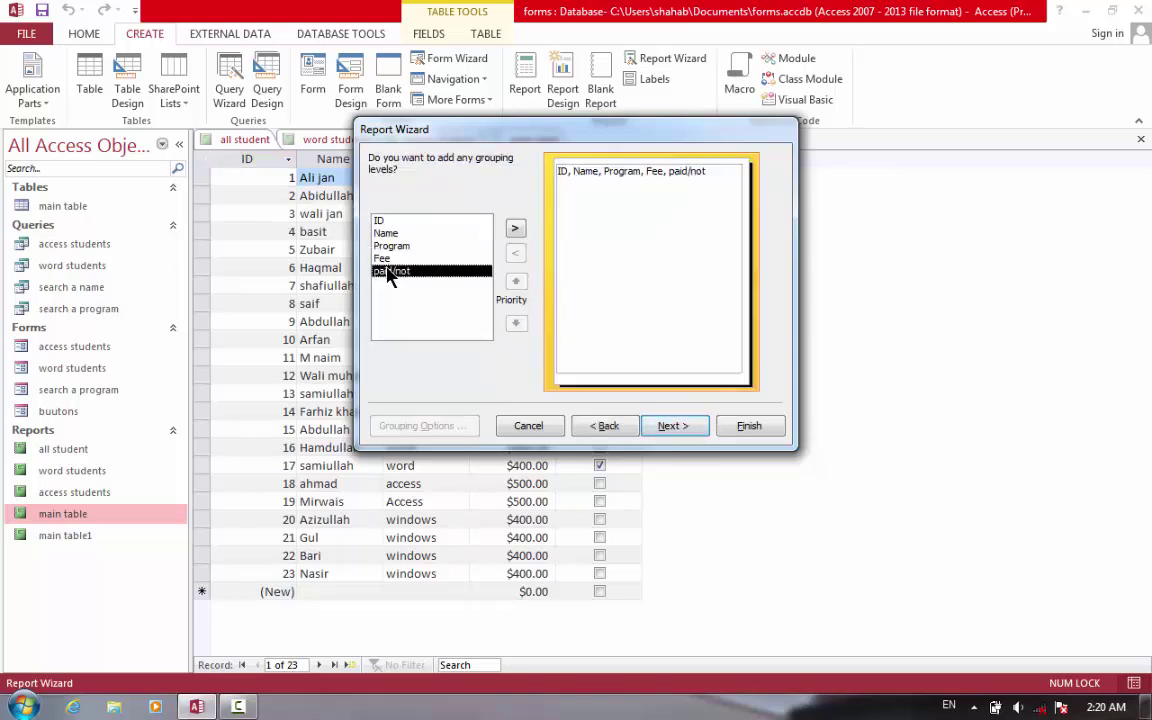
click(515, 228)
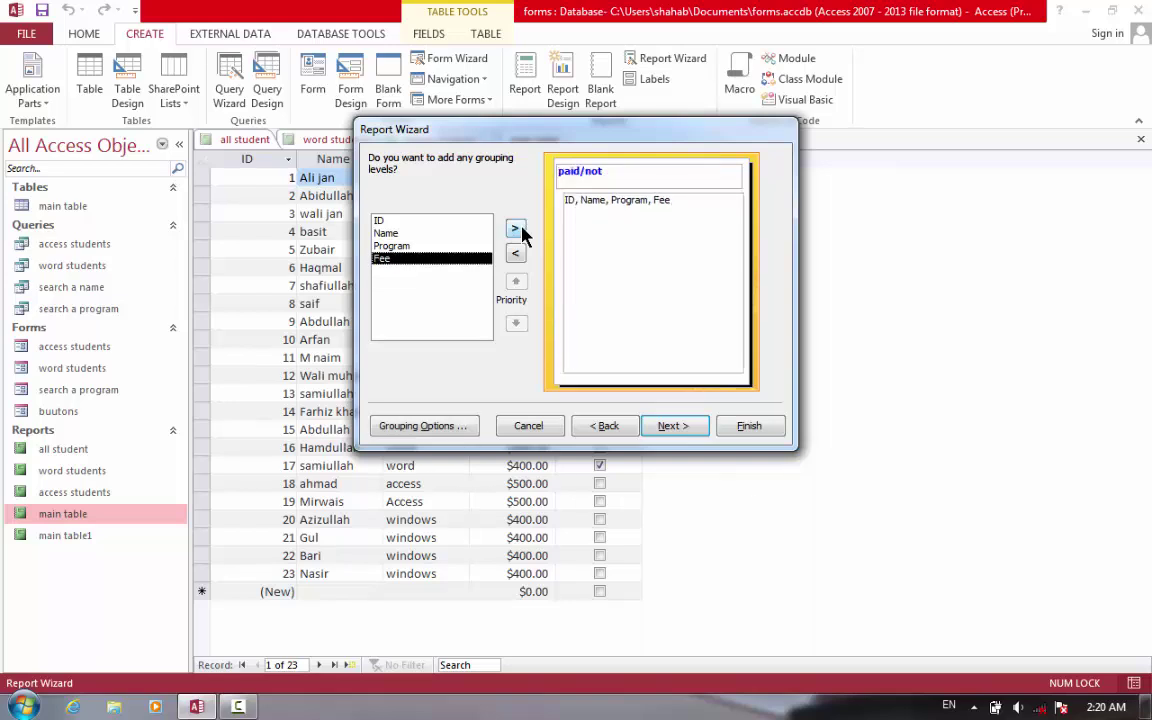
- Finish the paid/not report without sorting, in Stepped layout and Portrait orientation with the suggested title, and preview it
click(681, 432)
click(680, 433)
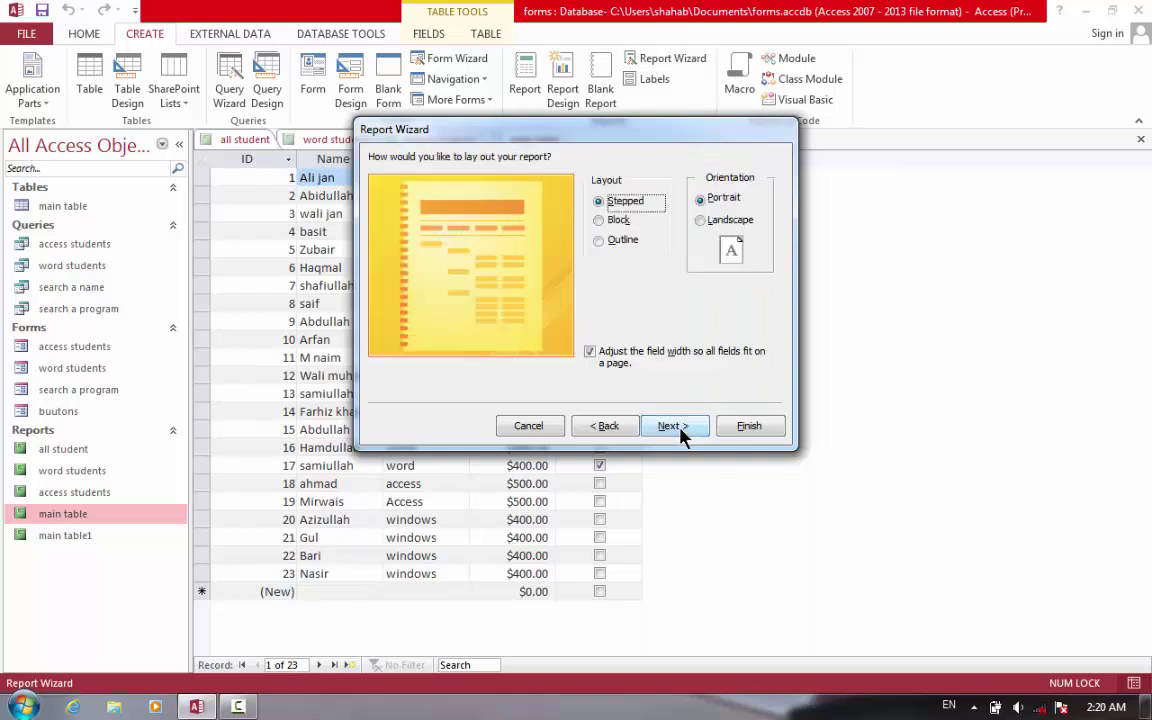
click(680, 430)
click(747, 430)
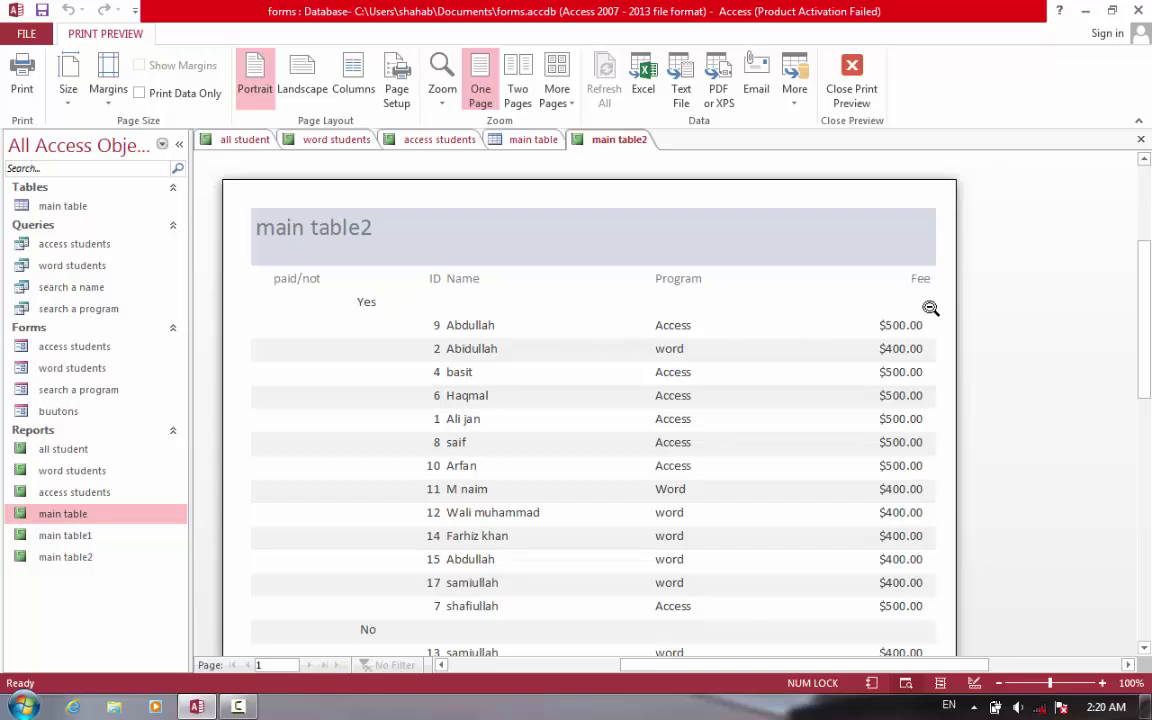
- Review the Yes and No groups in the paid/not report's preview and close the print preview
scroll(1126, 309, down, 3)
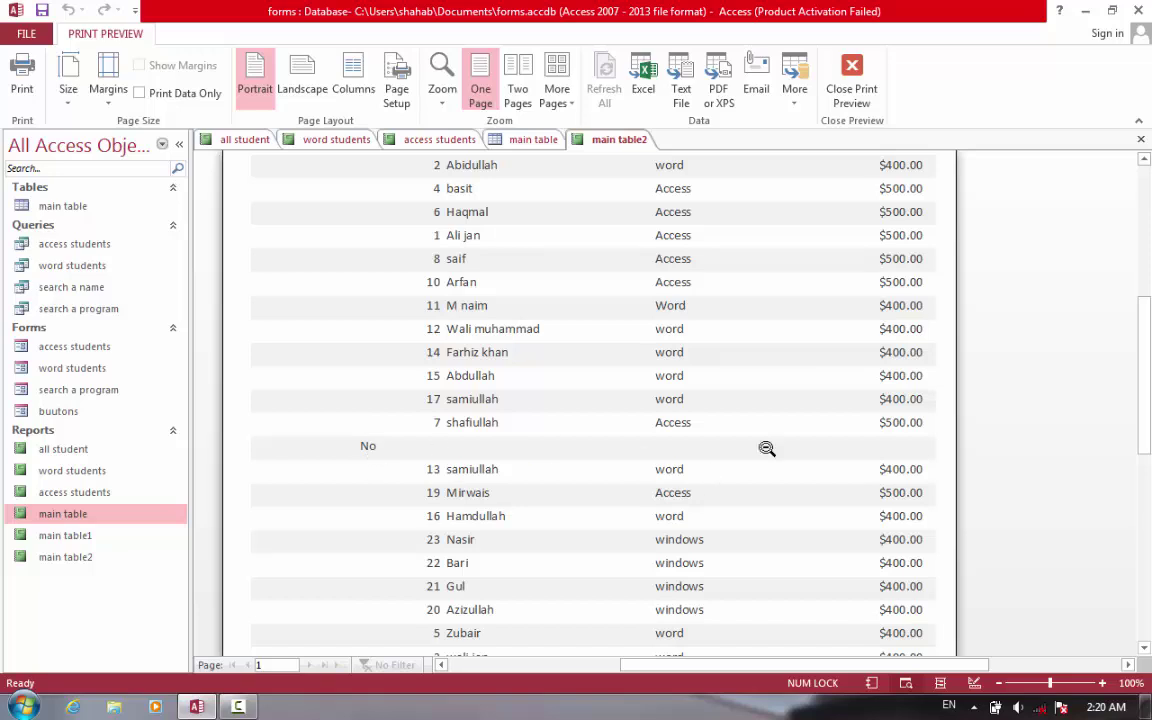
drag(1144, 391, 1144, 476)
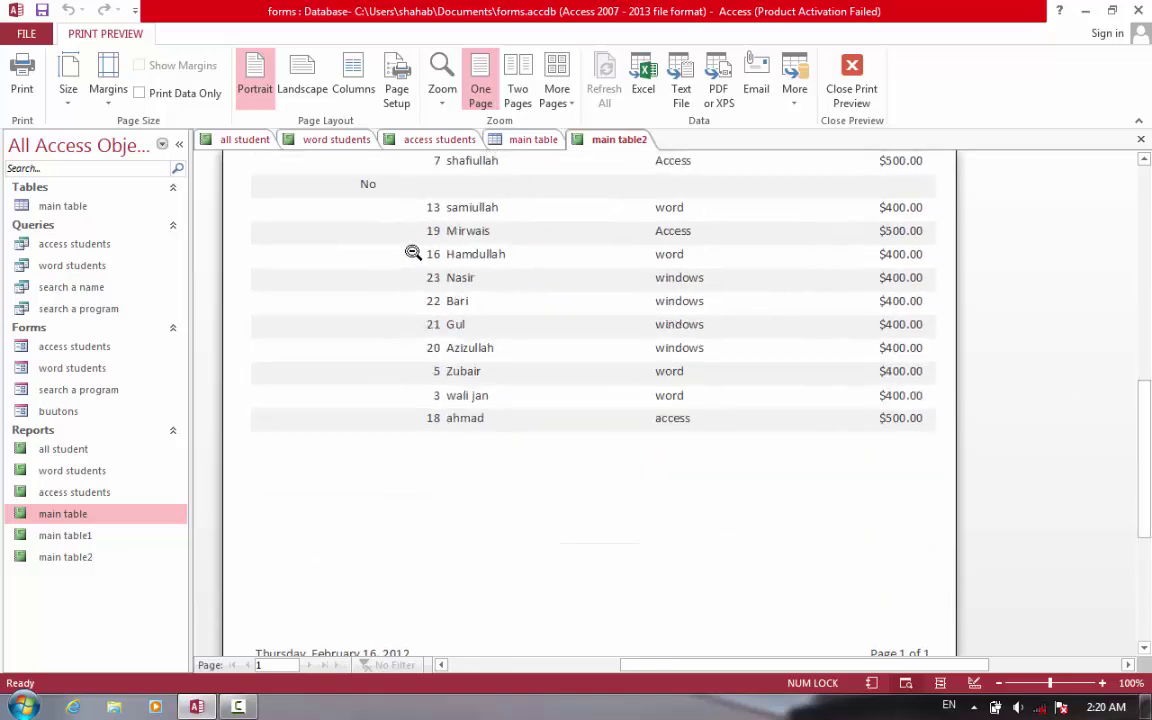
click(853, 90)
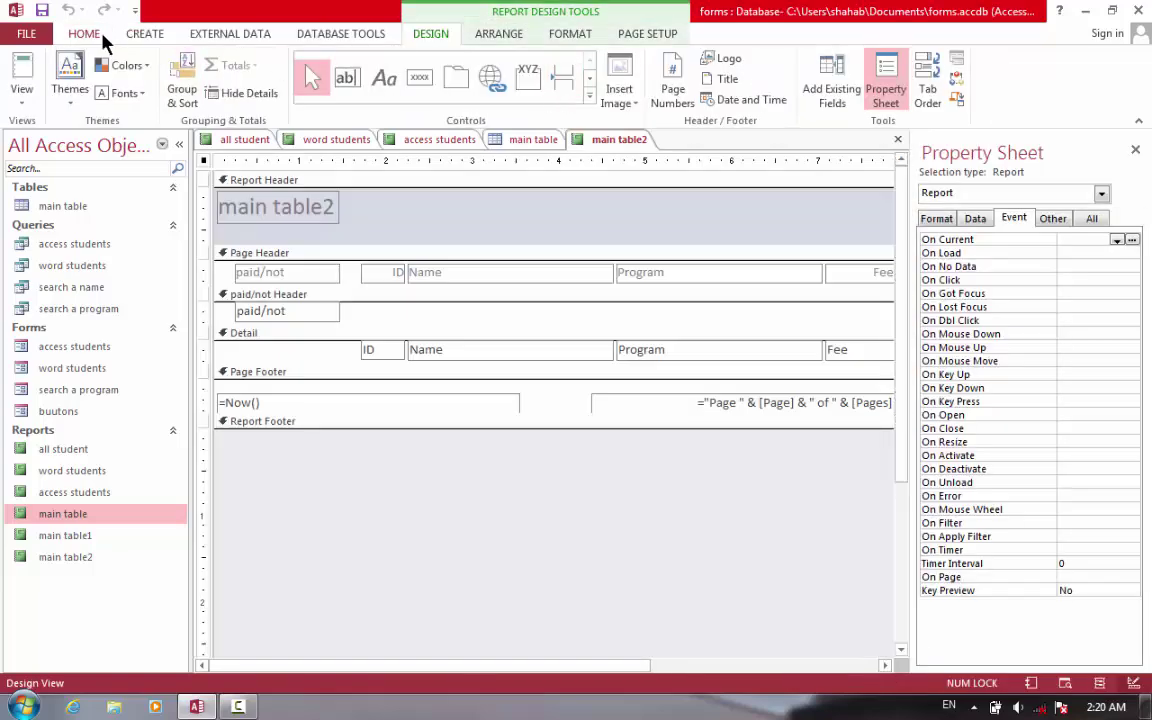
- Start a new Report Wizard report with all fields of main table, grouped by Fee and within it by paid/not
click(138, 33)
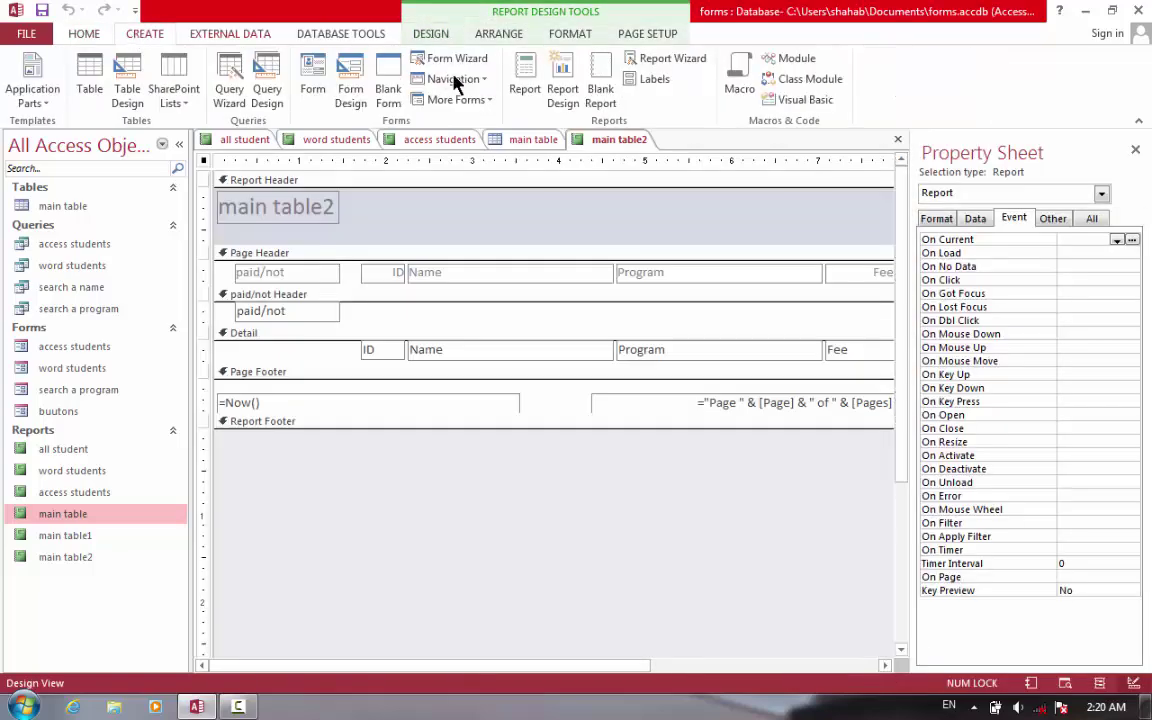
click(690, 60)
click(546, 323)
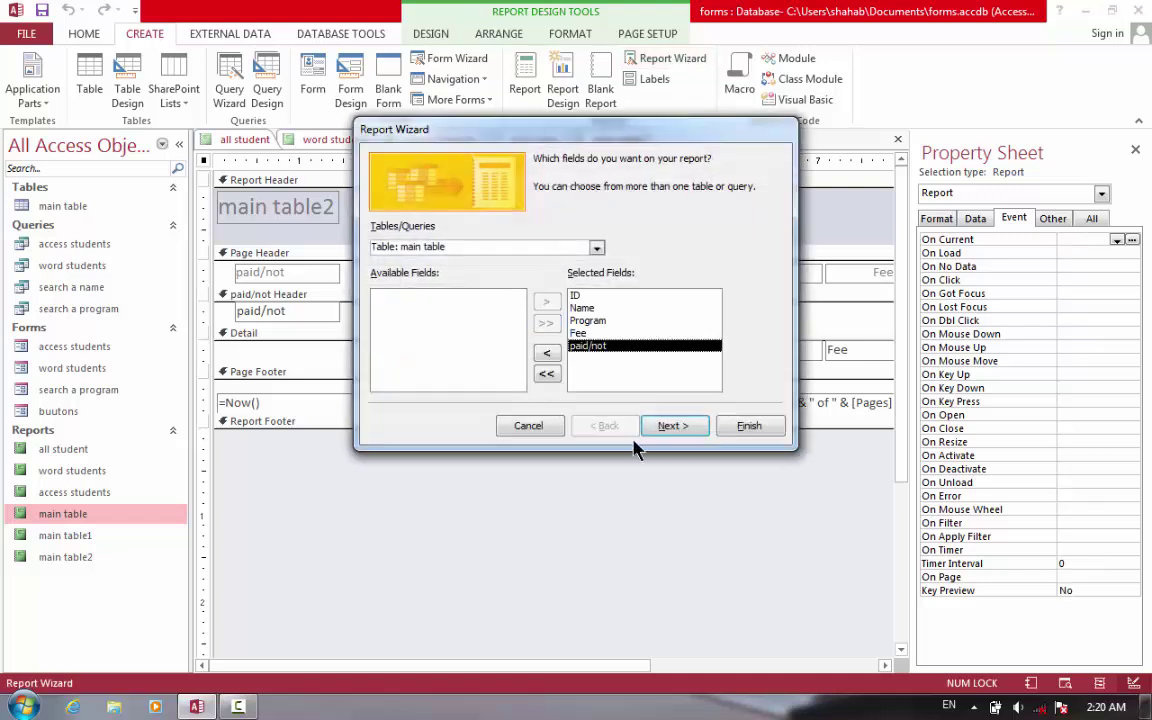
click(667, 426)
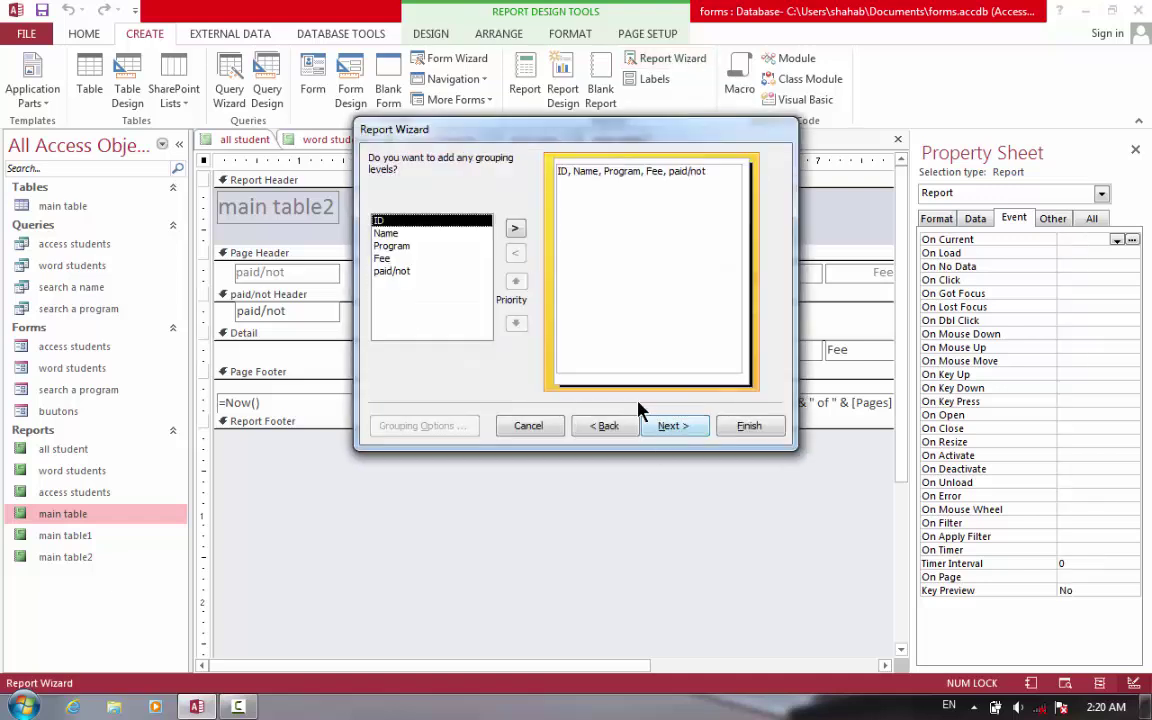
click(385, 260)
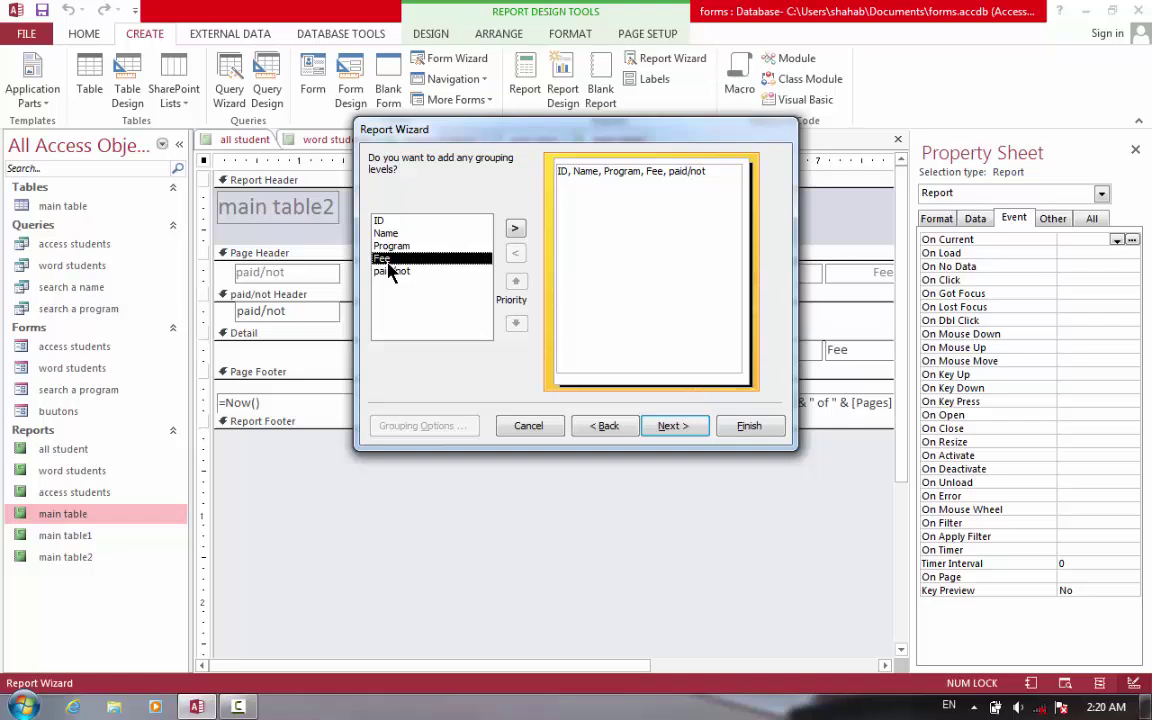
click(515, 229)
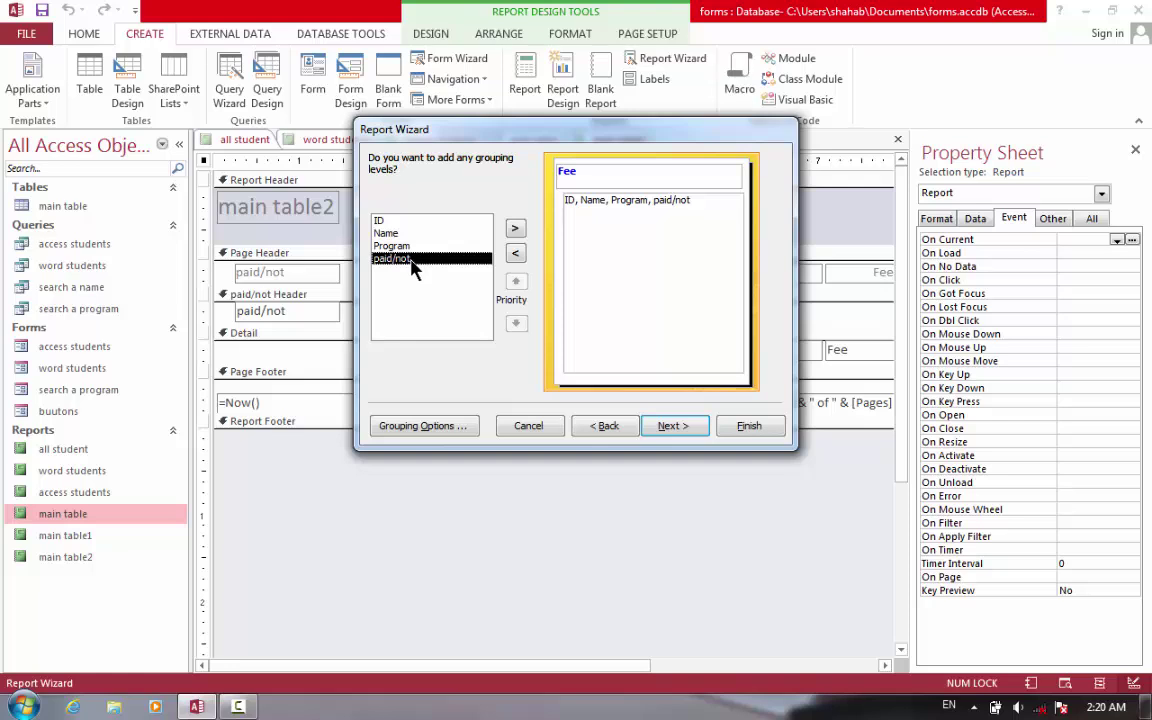
click(515, 230)
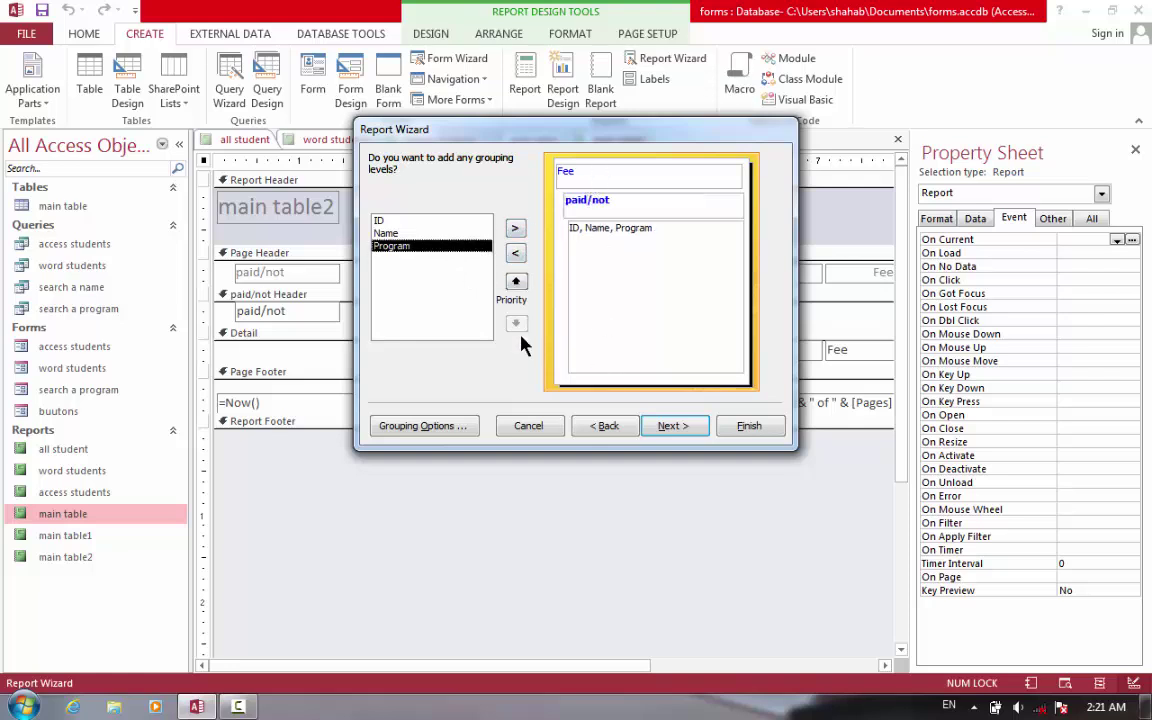
- Finish the Fee and paid/not report without sorting, in Stepped layout and Portrait orientation, keeping the suggested title
click(687, 437)
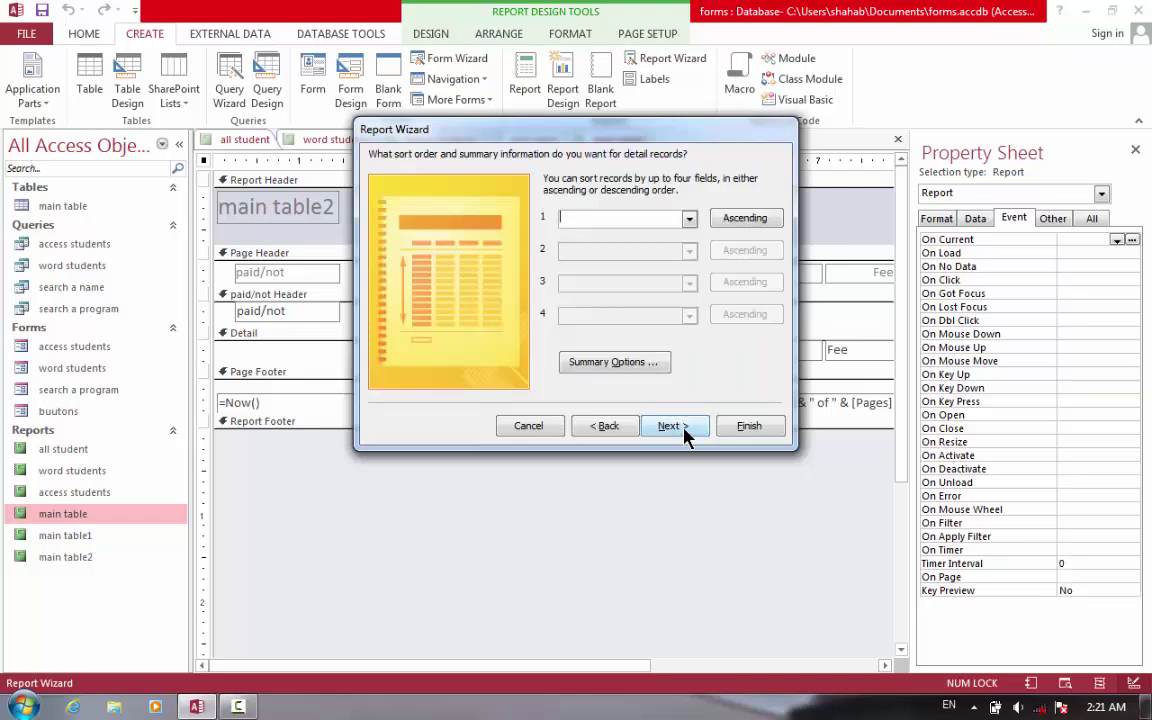
click(684, 430)
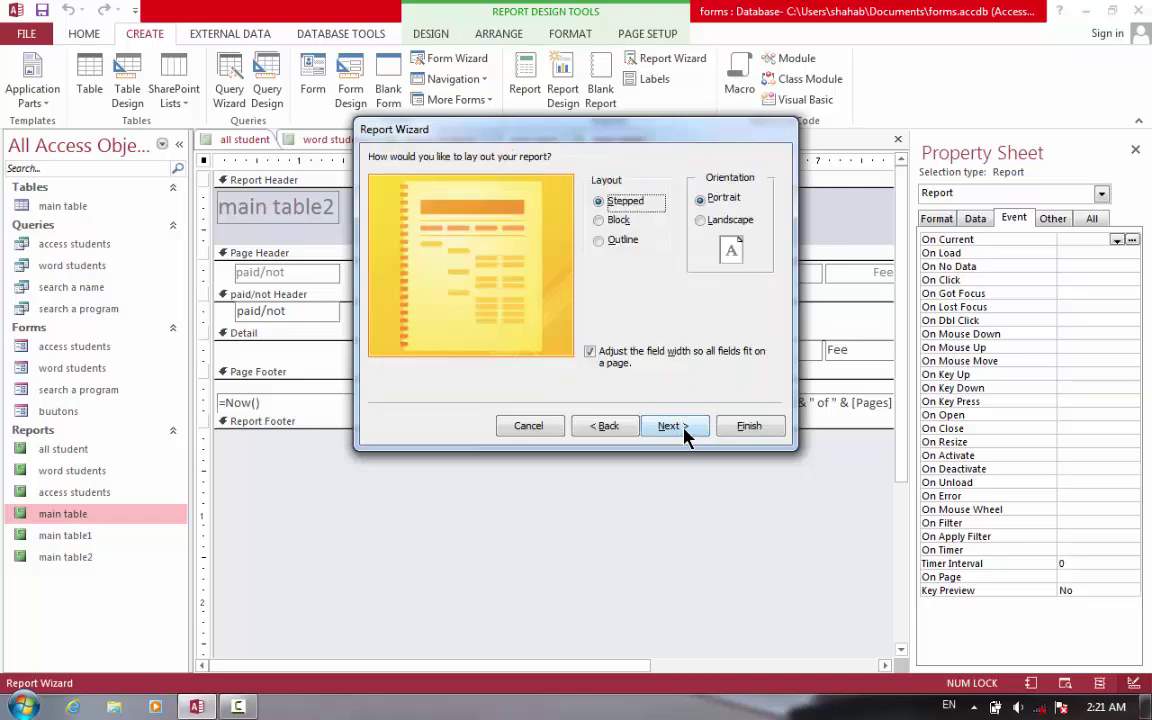
click(757, 427)
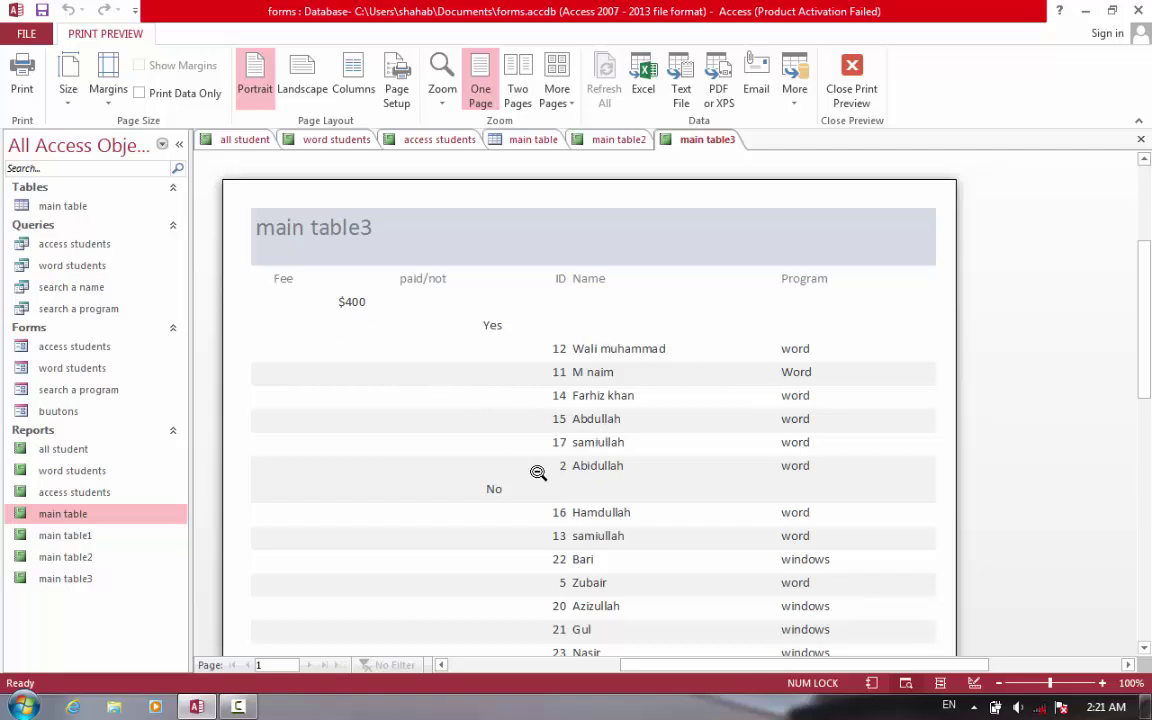
- Review the fee groups and their paid/not subgroups in the new report's preview, and close the print preview
scroll(1030, 370, down, 5)
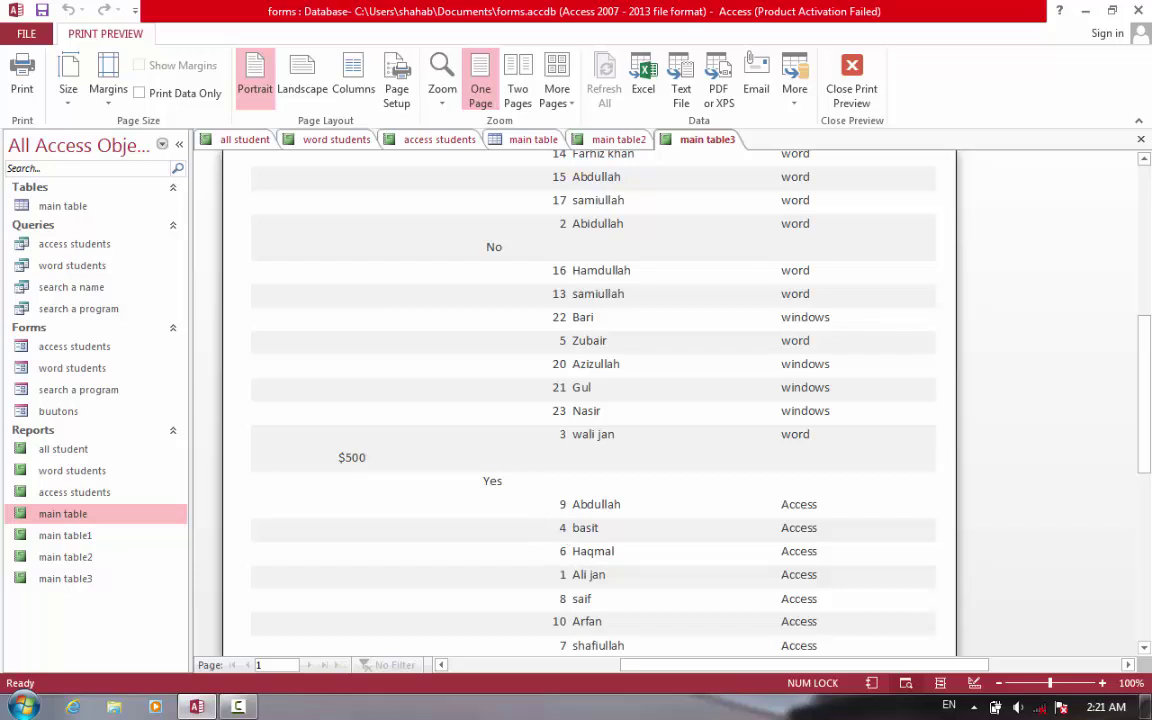
scroll(1030, 370, down, 3)
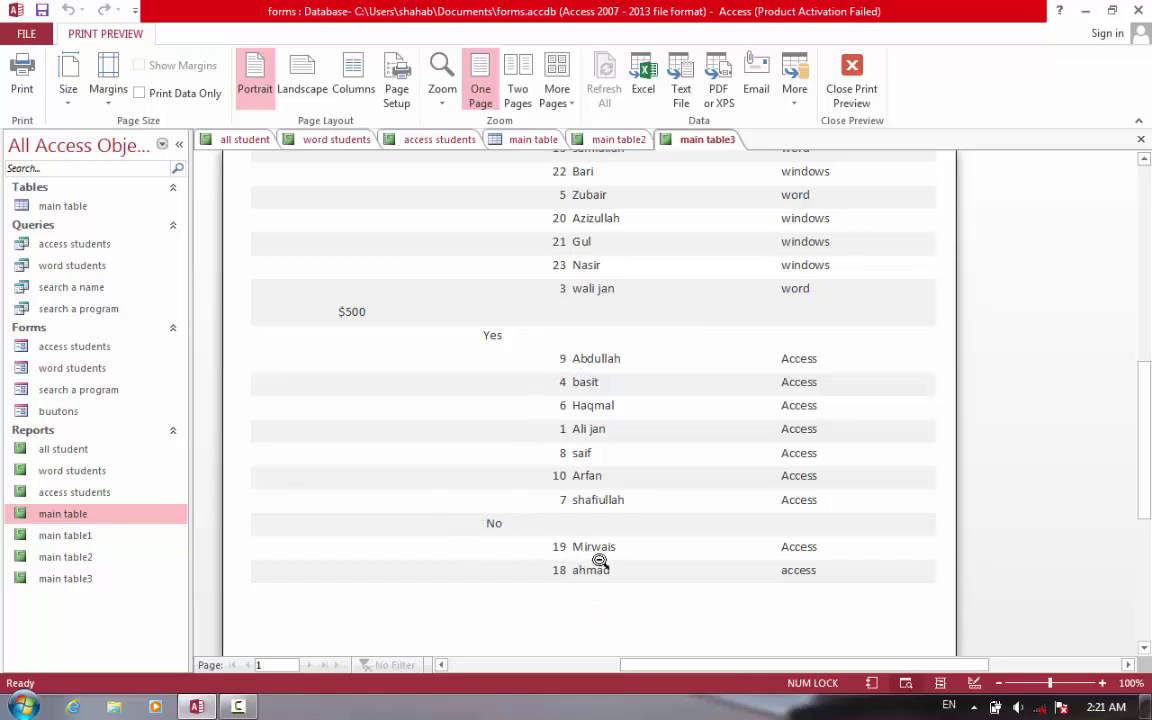
click(1145, 210)
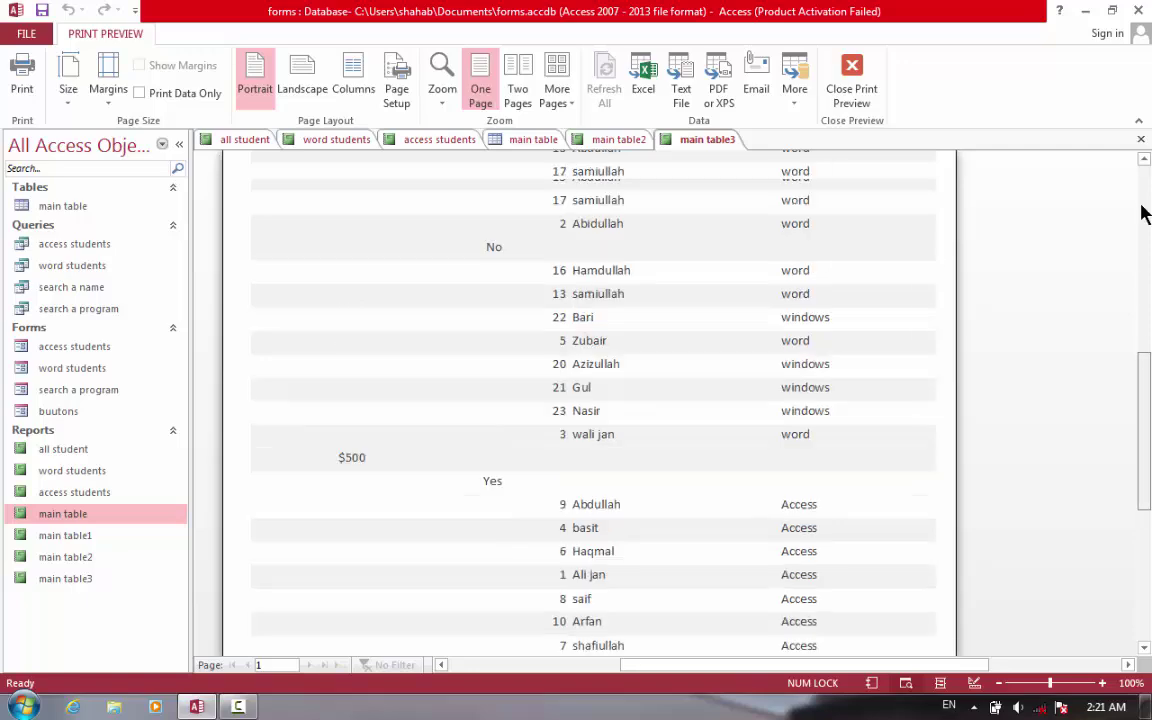
drag(1145, 205, 1144, 177)
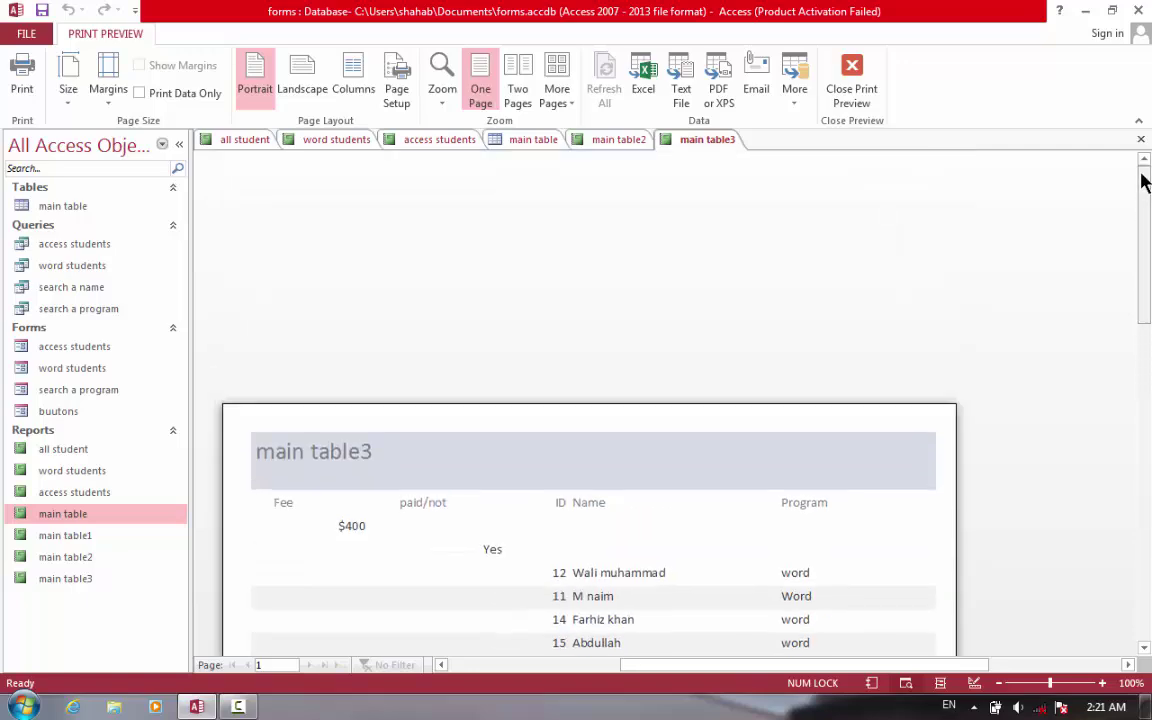
click(851, 80)
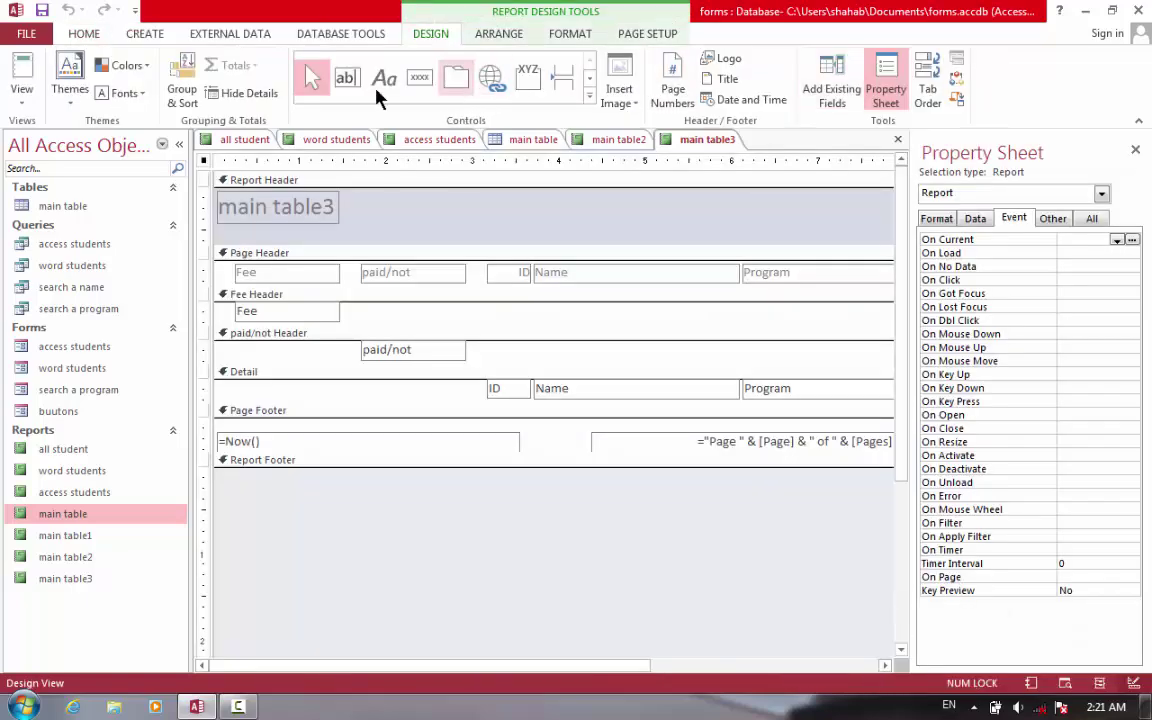
- Begin one more Report Wizard report containing every main table field, with paid/not as the only grouping level
click(141, 36)
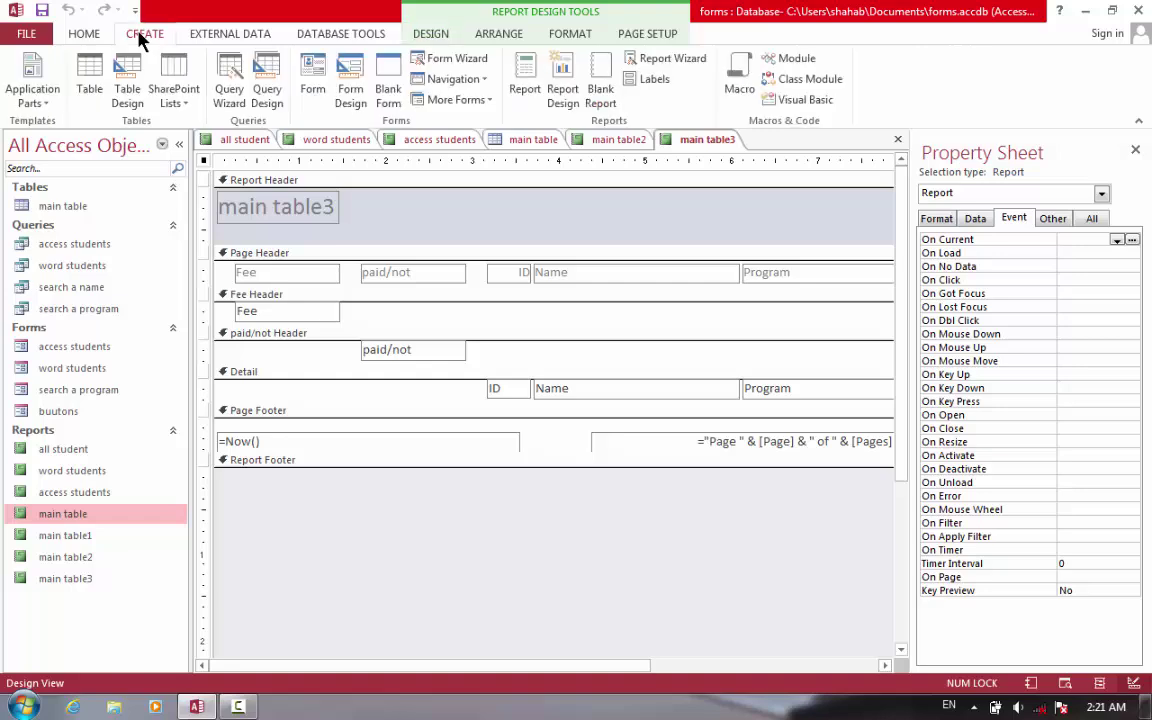
click(691, 64)
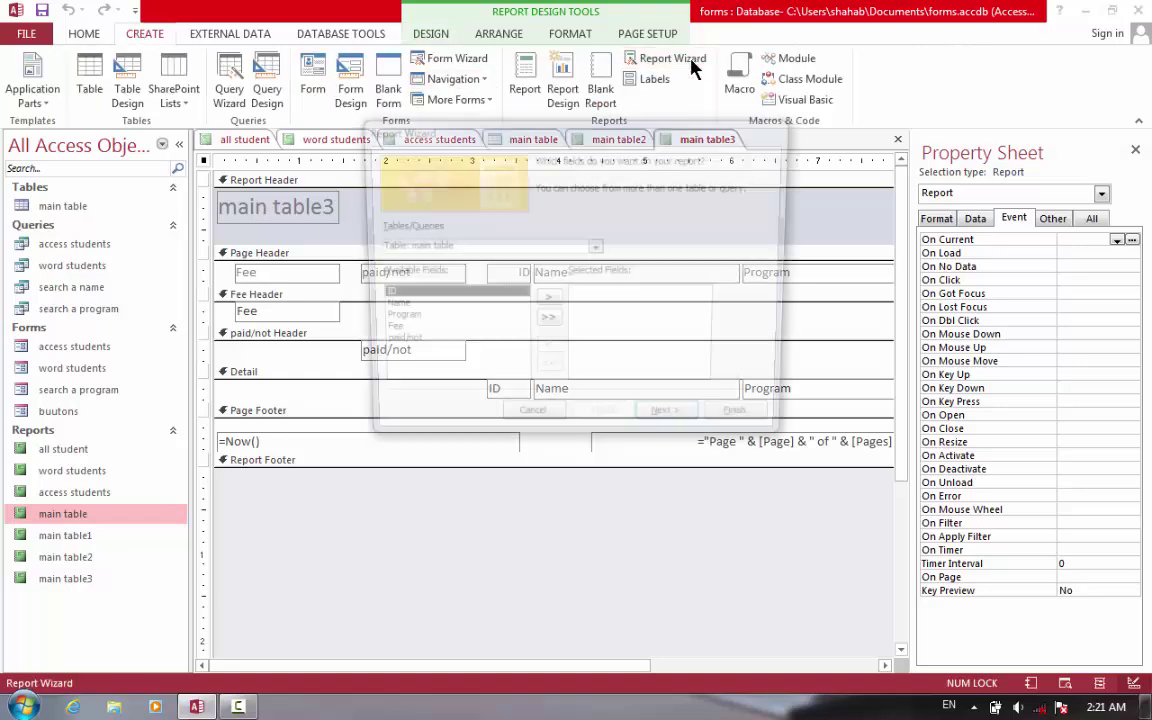
click(547, 326)
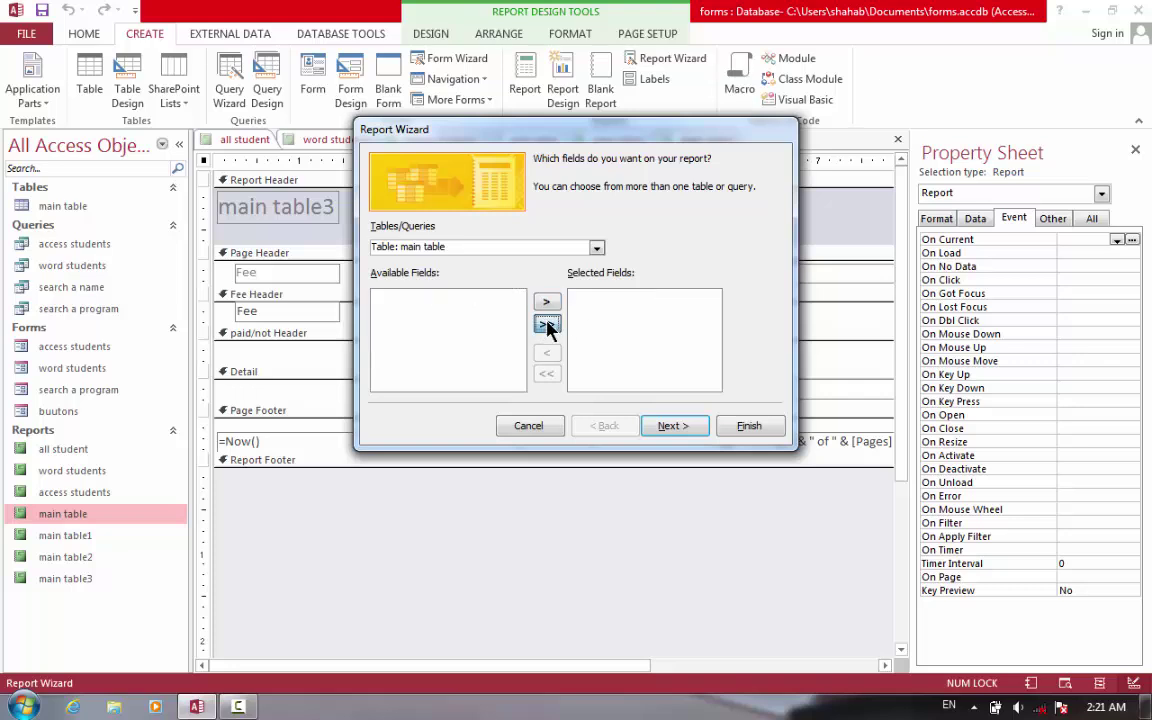
click(665, 428)
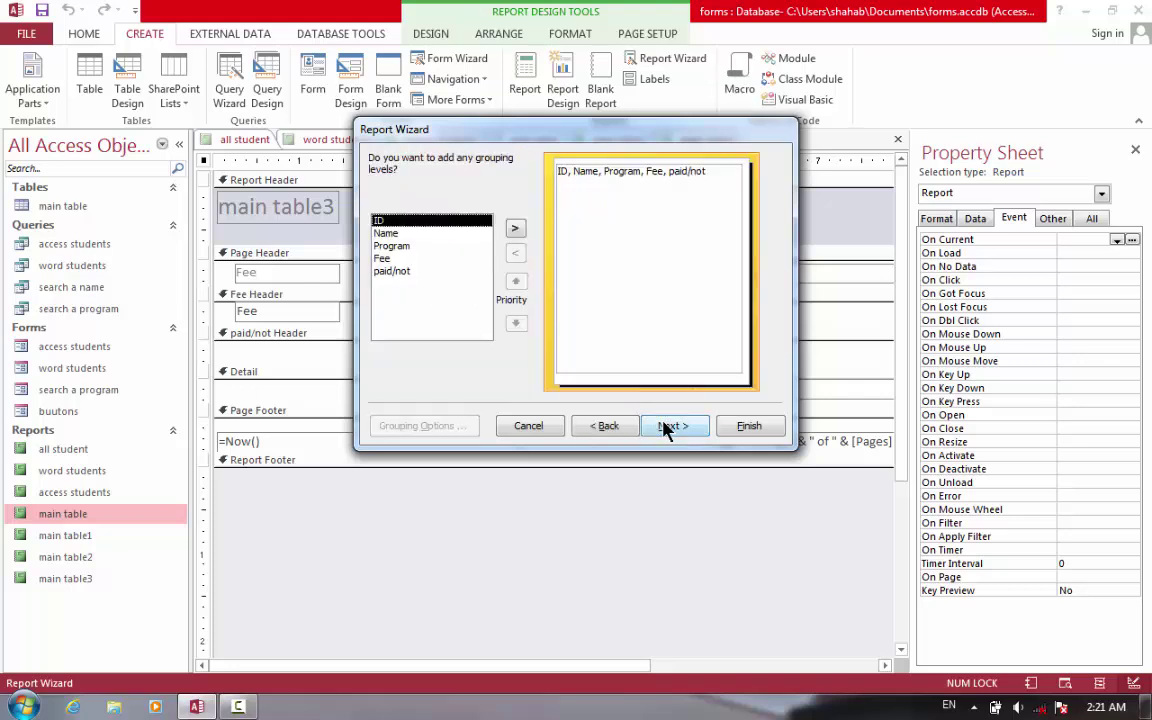
click(381, 271)
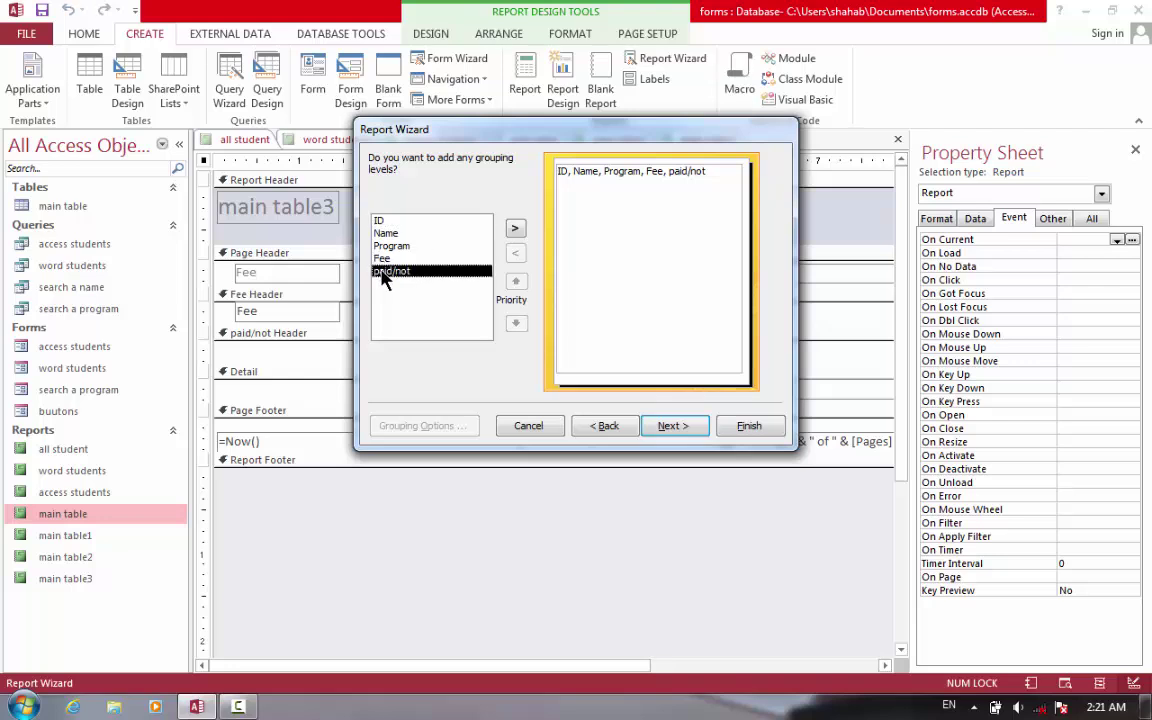
click(515, 230)
- Leave the detail records unsorted and add a Sum of the Fee field in the summary options, showing Detail and Summary
click(673, 426)
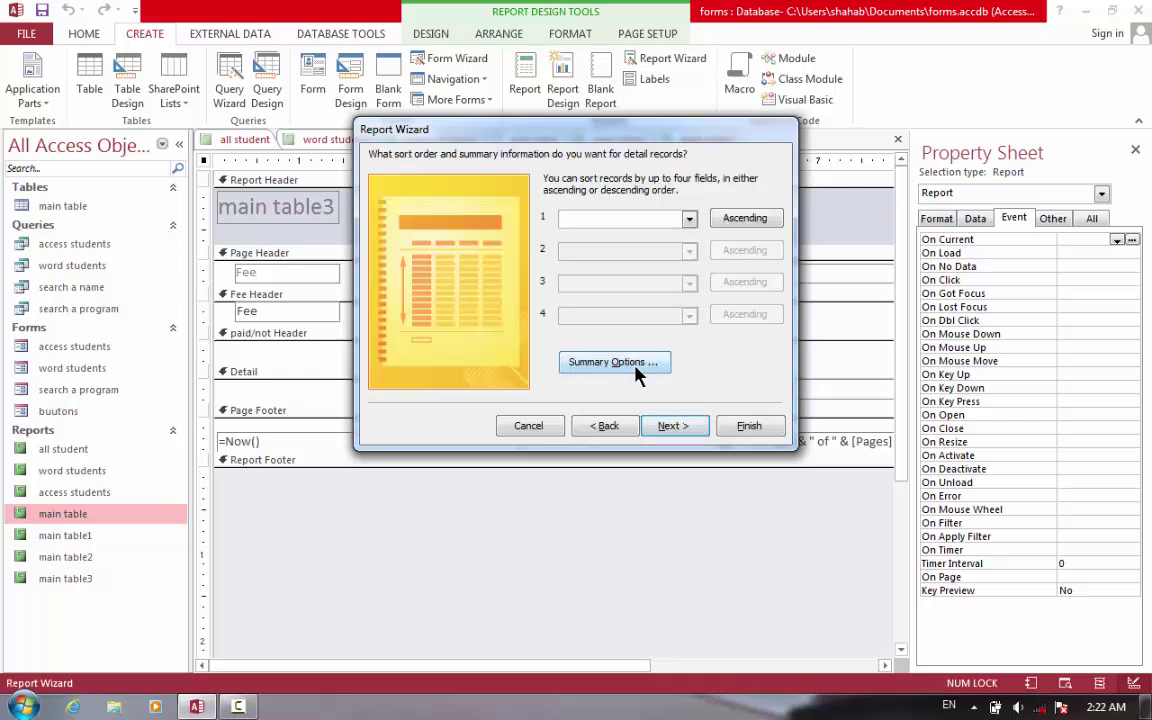
click(637, 370)
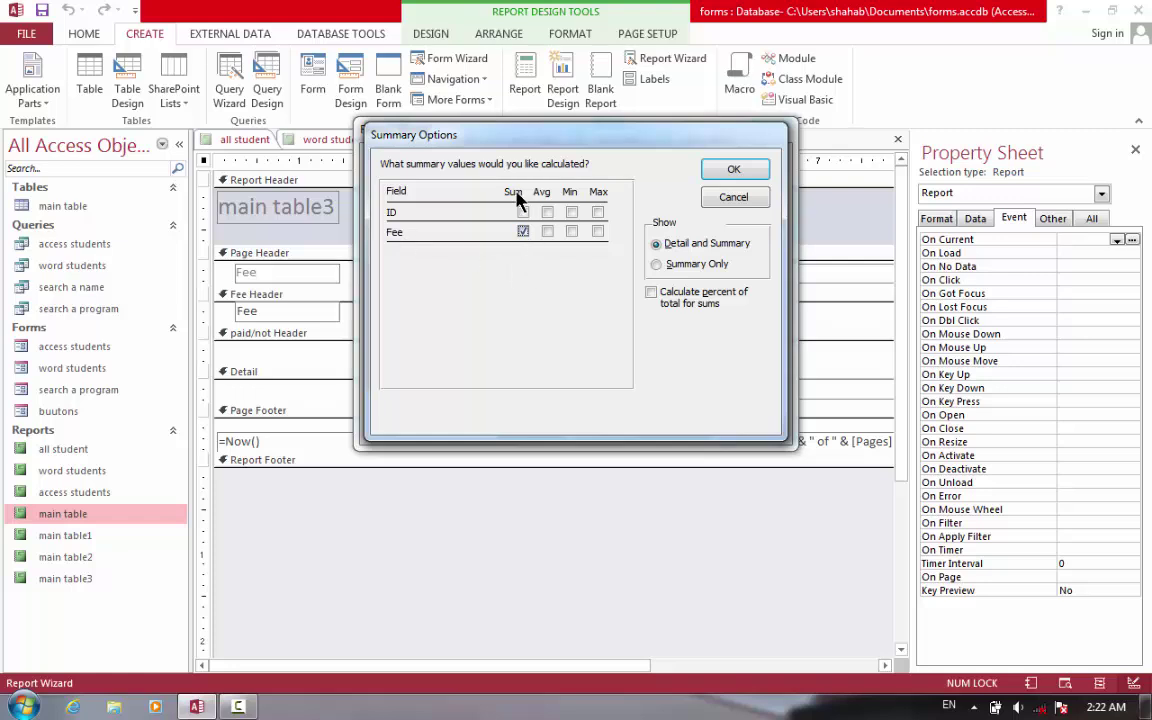
click(735, 170)
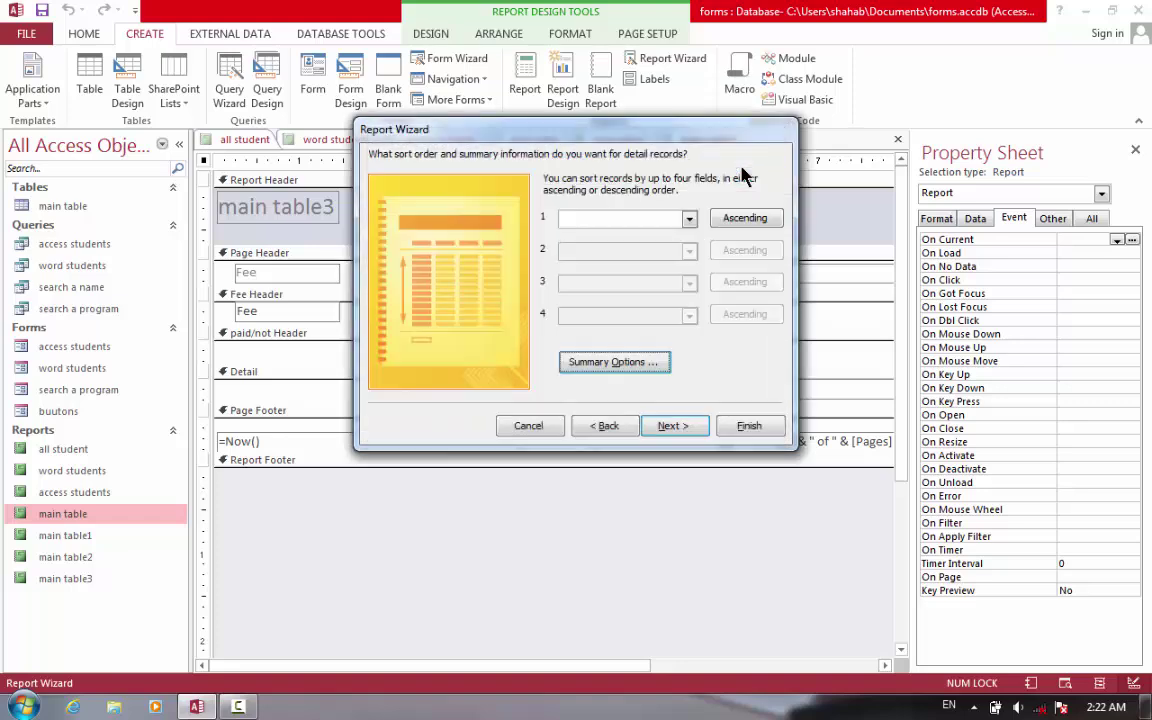
- Finish the summary report in Stepped layout and Portrait orientation with the suggested title, and view its whole page in the preview
click(674, 430)
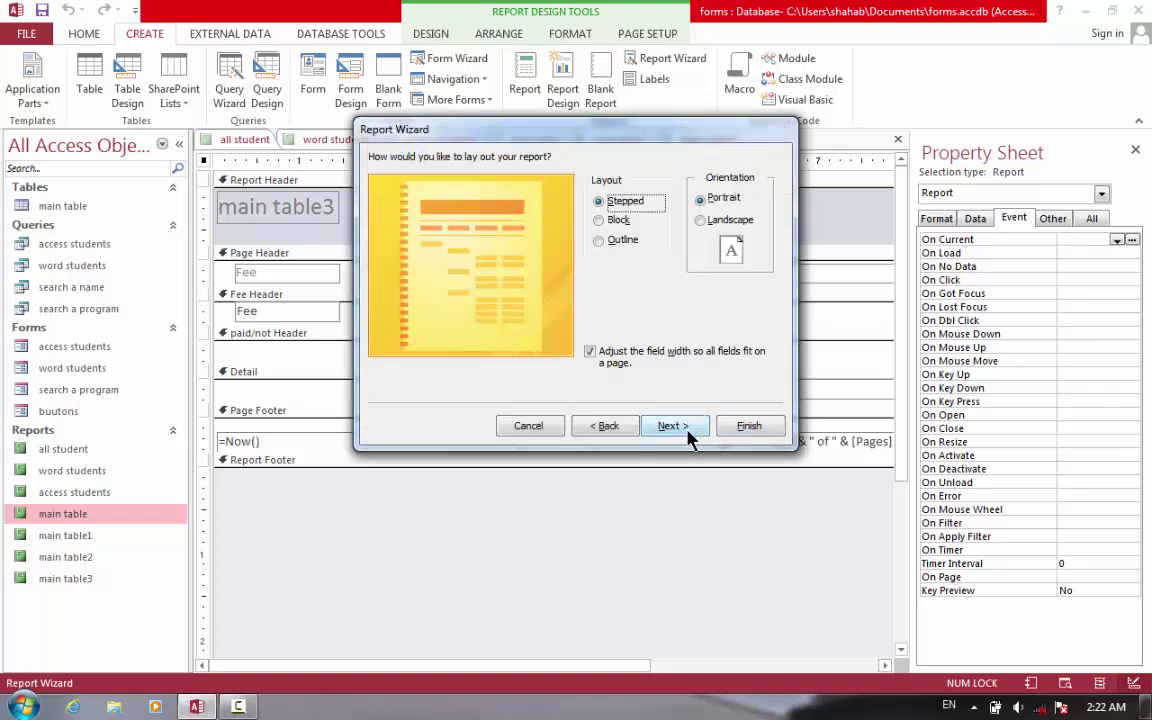
click(687, 432)
click(744, 431)
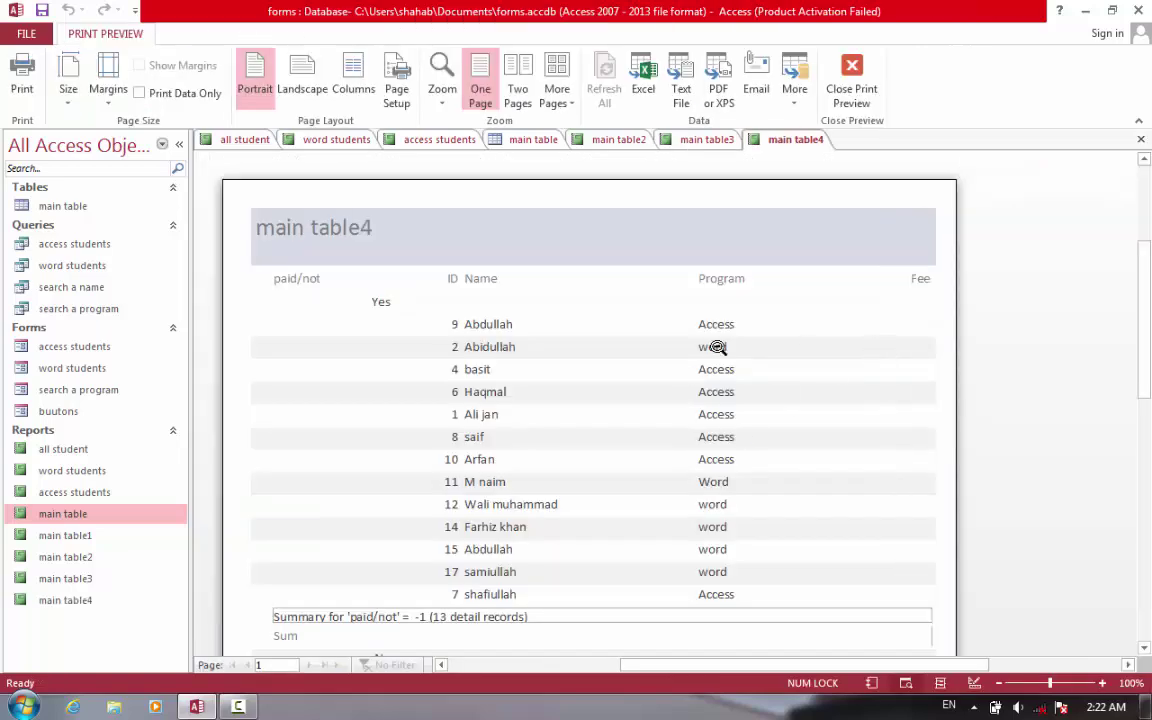
click(1133, 328)
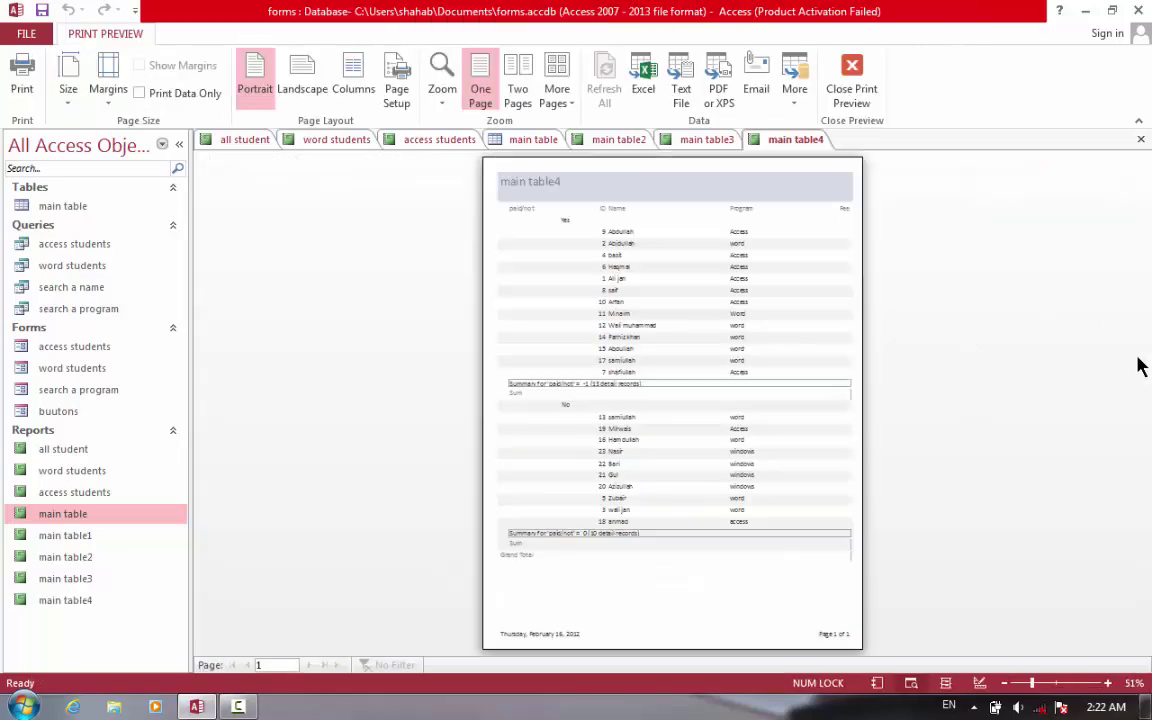
- Examine the paid/not groups and their Sum rows in the main table4 preview, and close the print preview
click(1048, 684)
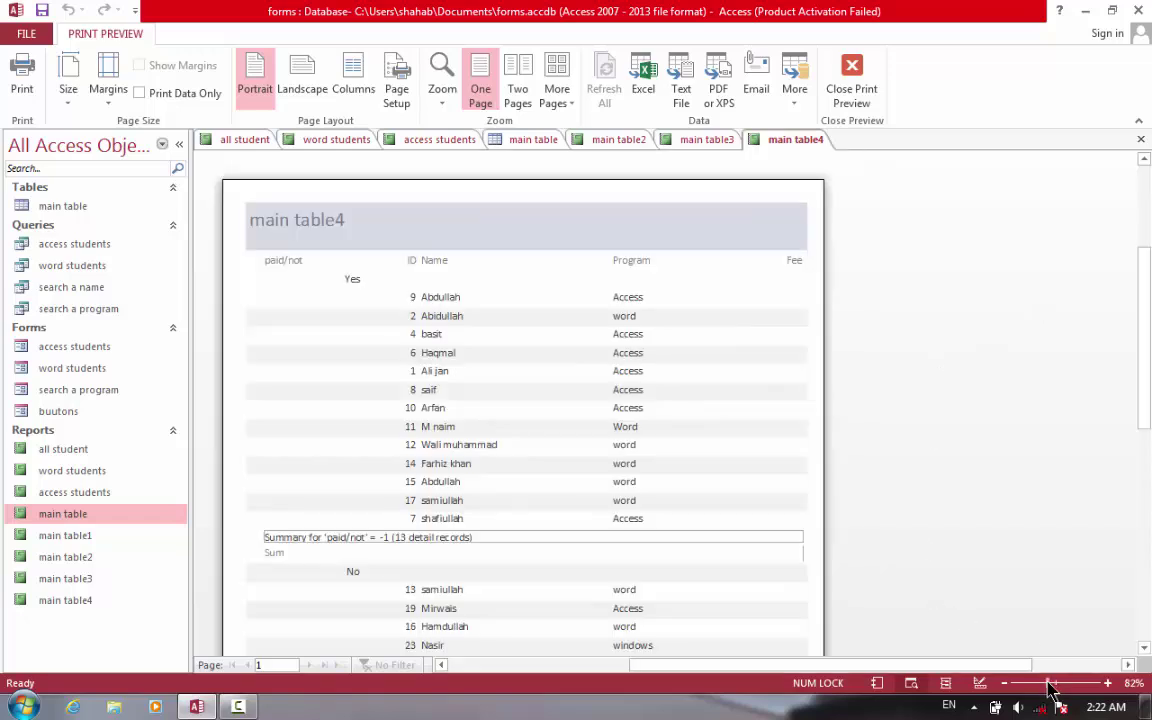
scroll(1090, 399, down, 2)
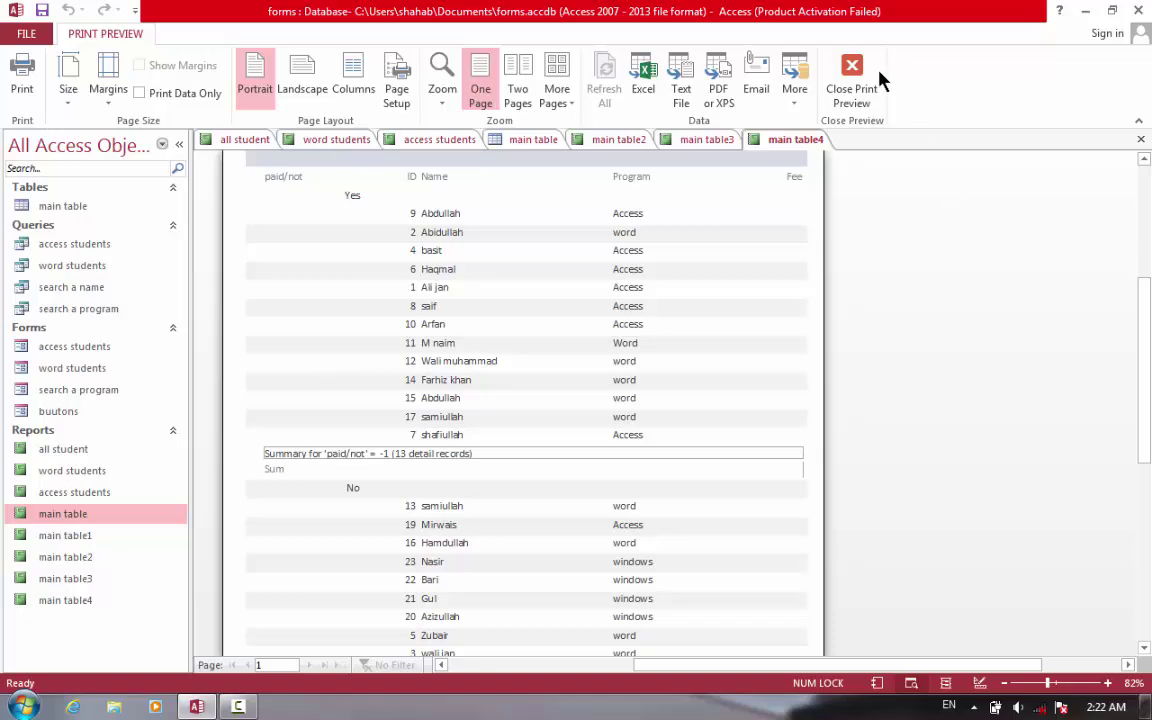
click(845, 80)
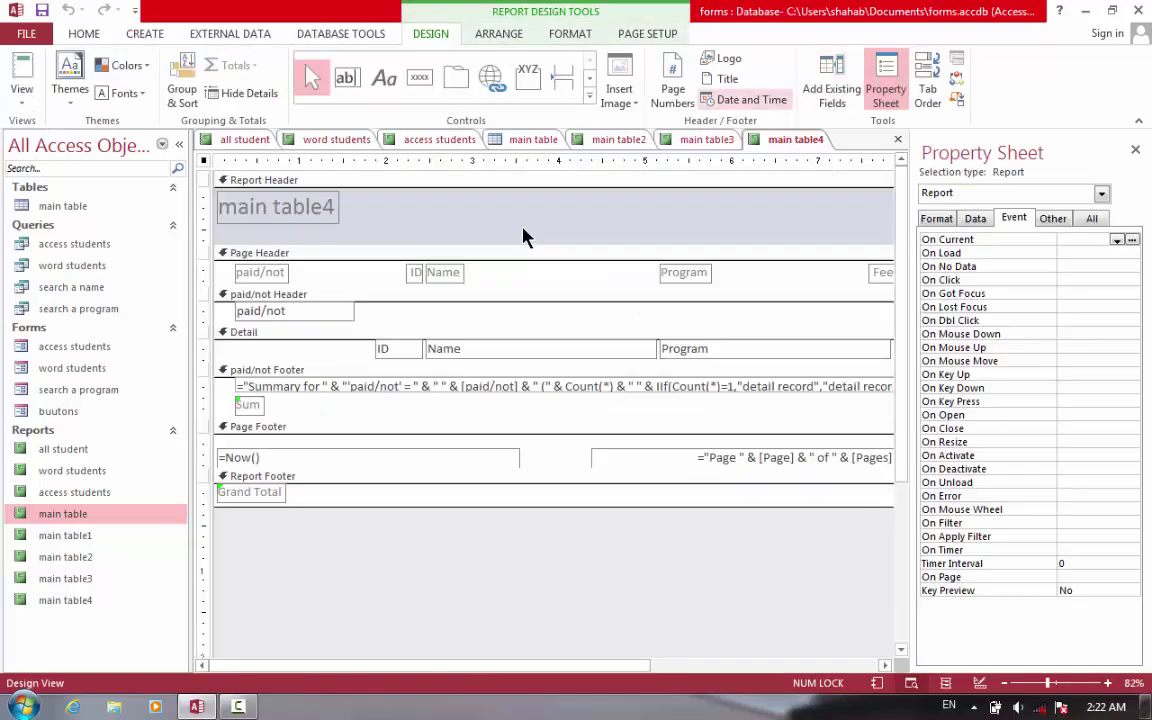
- Widen the Sum label in the paid/not Footer of main table4 to about 1 inch
click(21, 96)
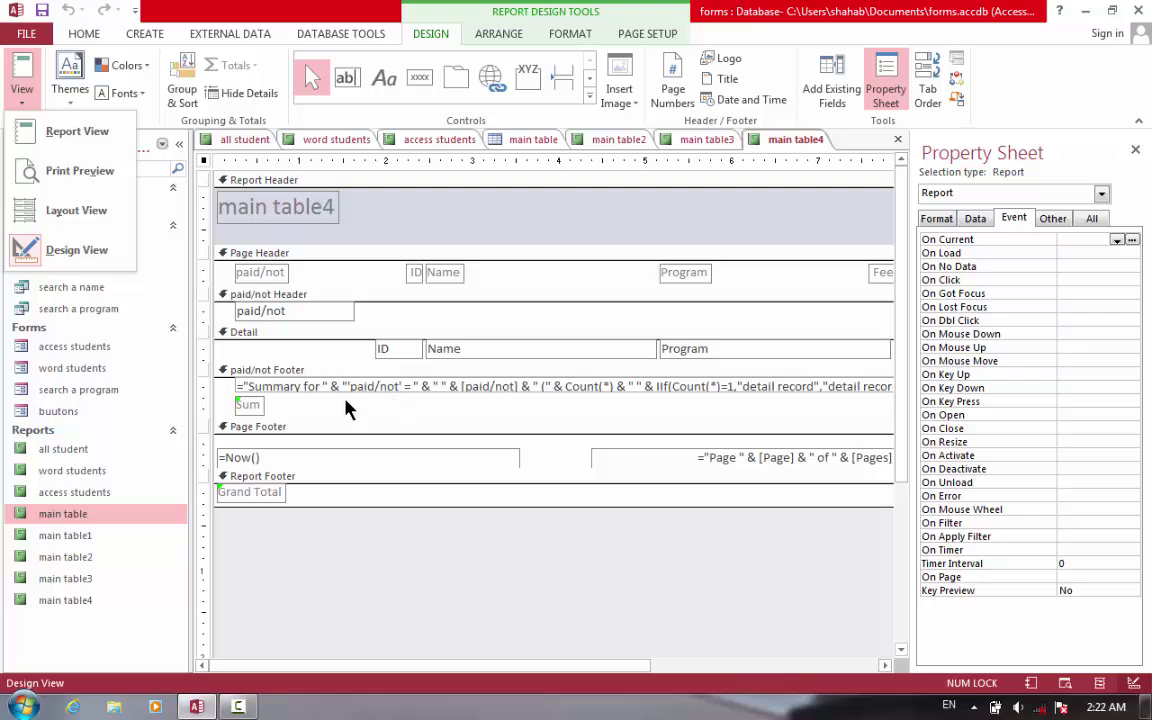
click(248, 404)
click(248, 404)
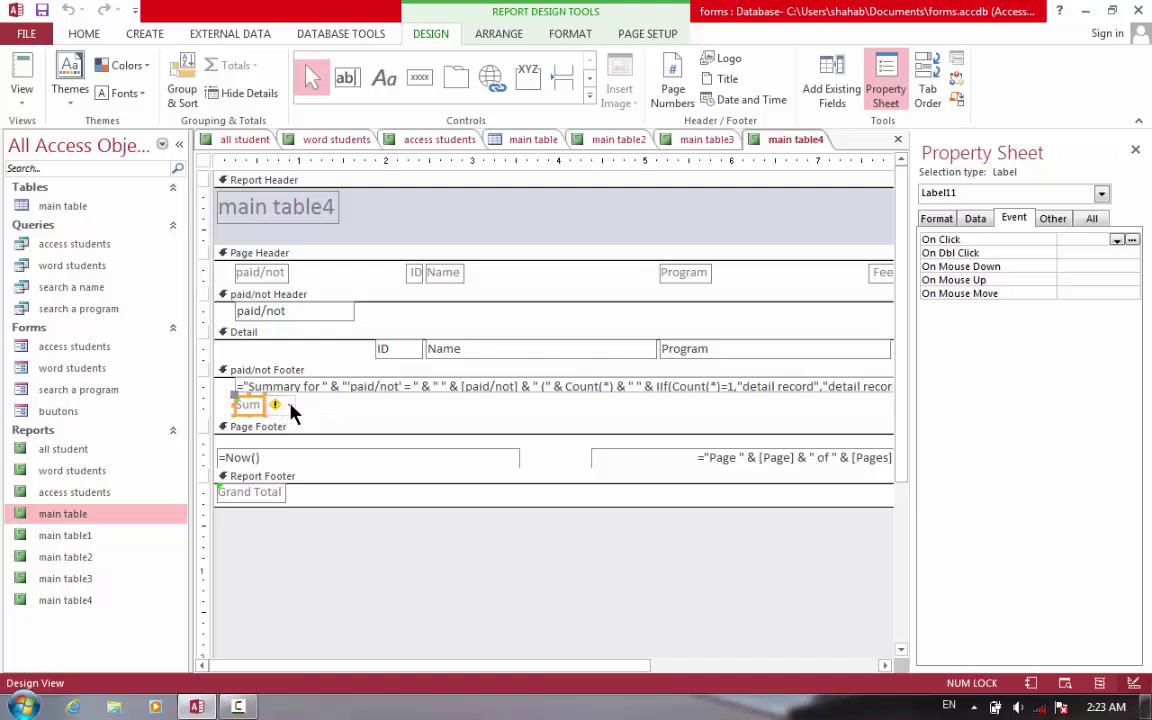
click(290, 405)
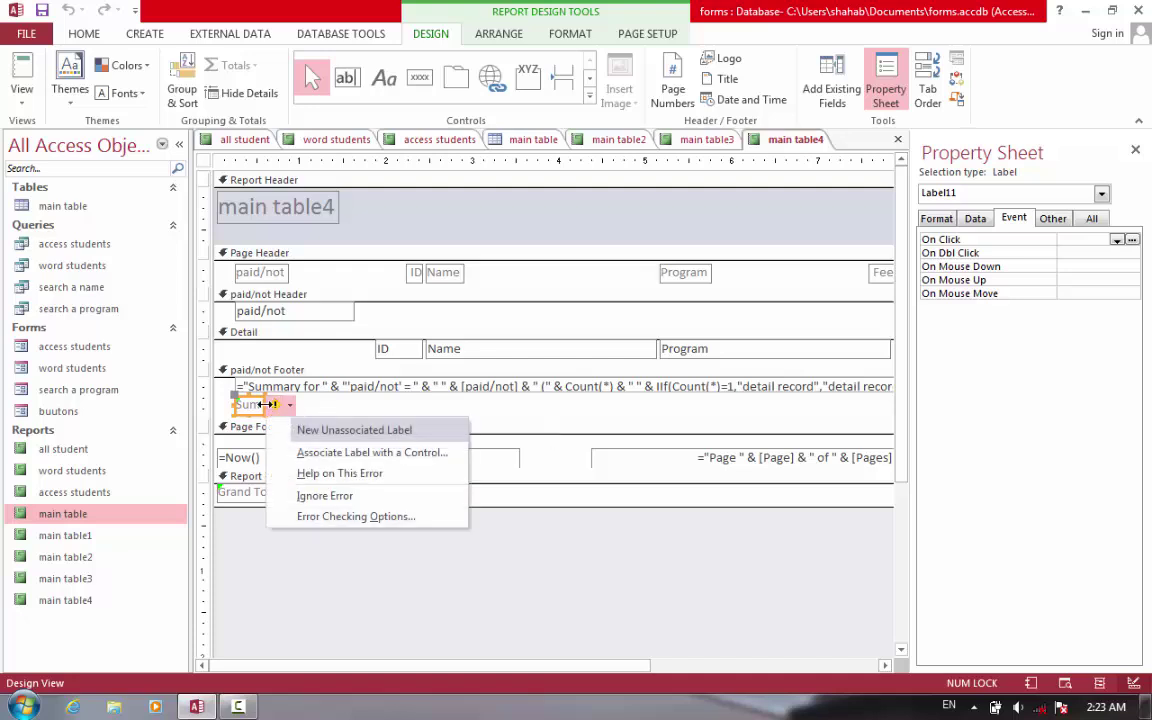
click(266, 404)
drag(277, 404, 322, 405)
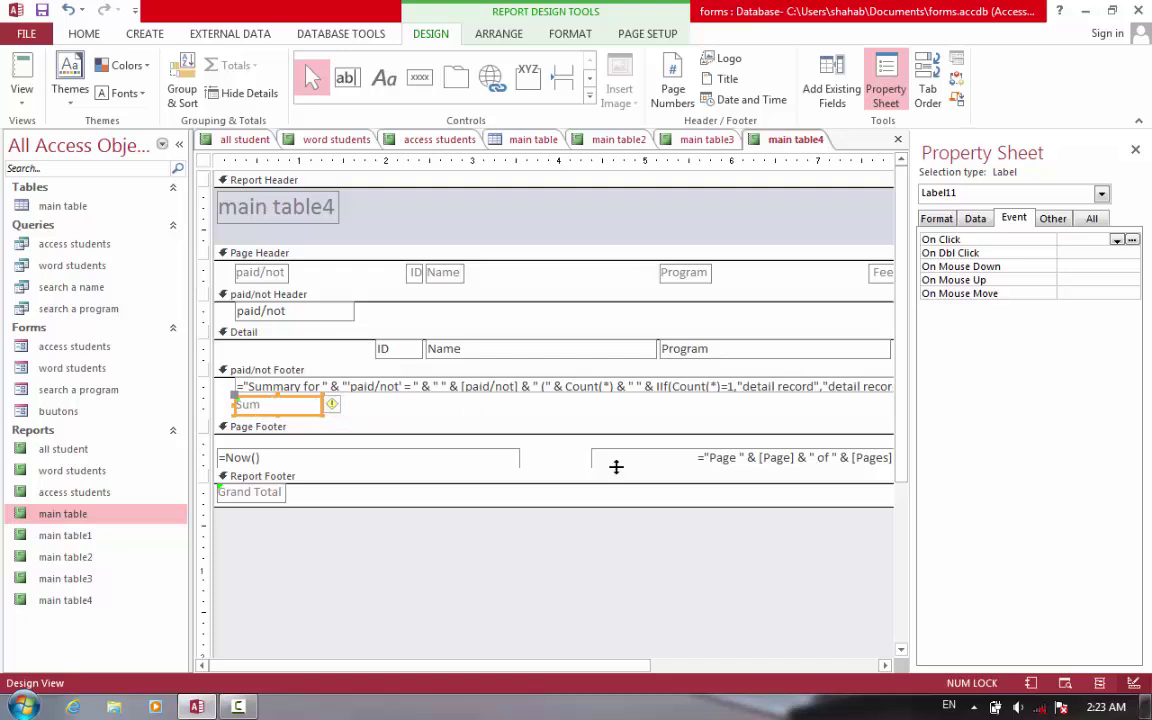
- Show main table4 in Report View and check the Sum and Grand Total rows of its paid/not groups
click(15, 90)
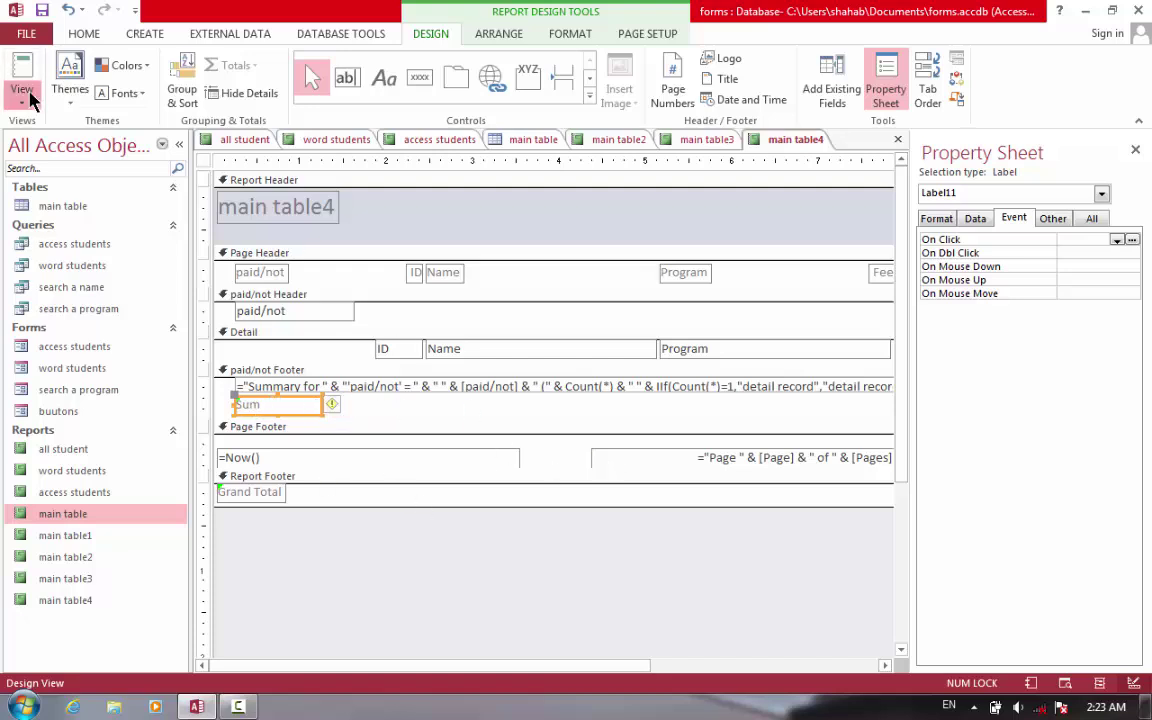
click(90, 148)
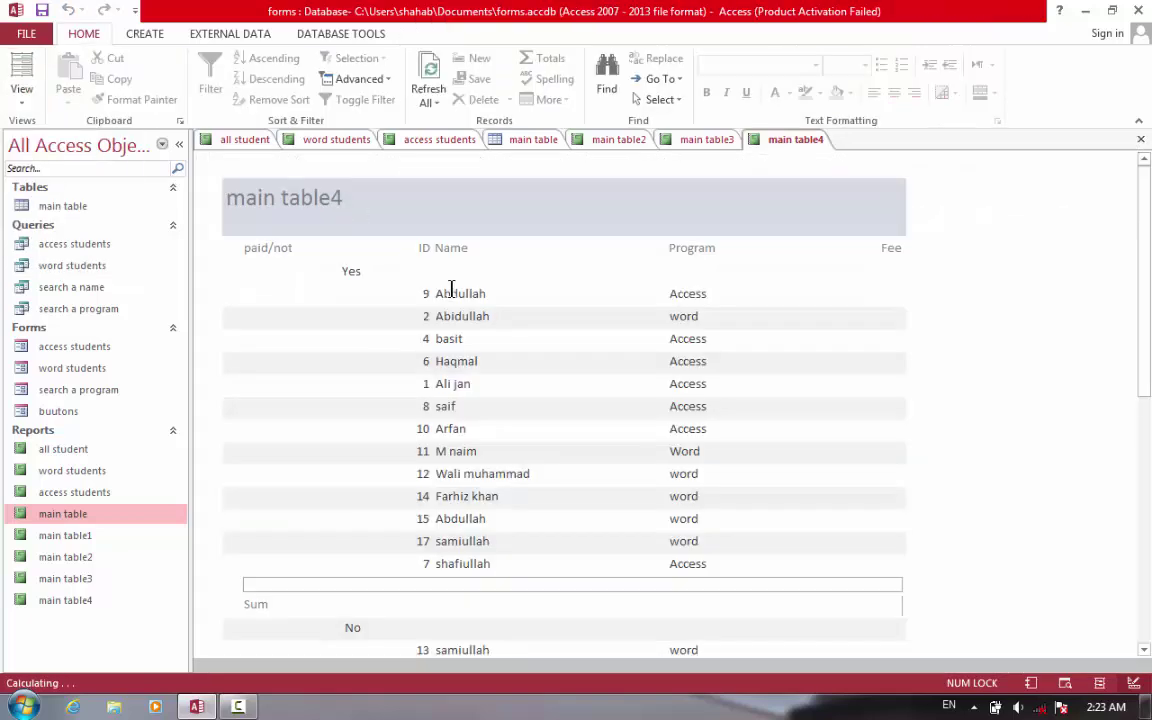
scroll(564, 400, down, 6)
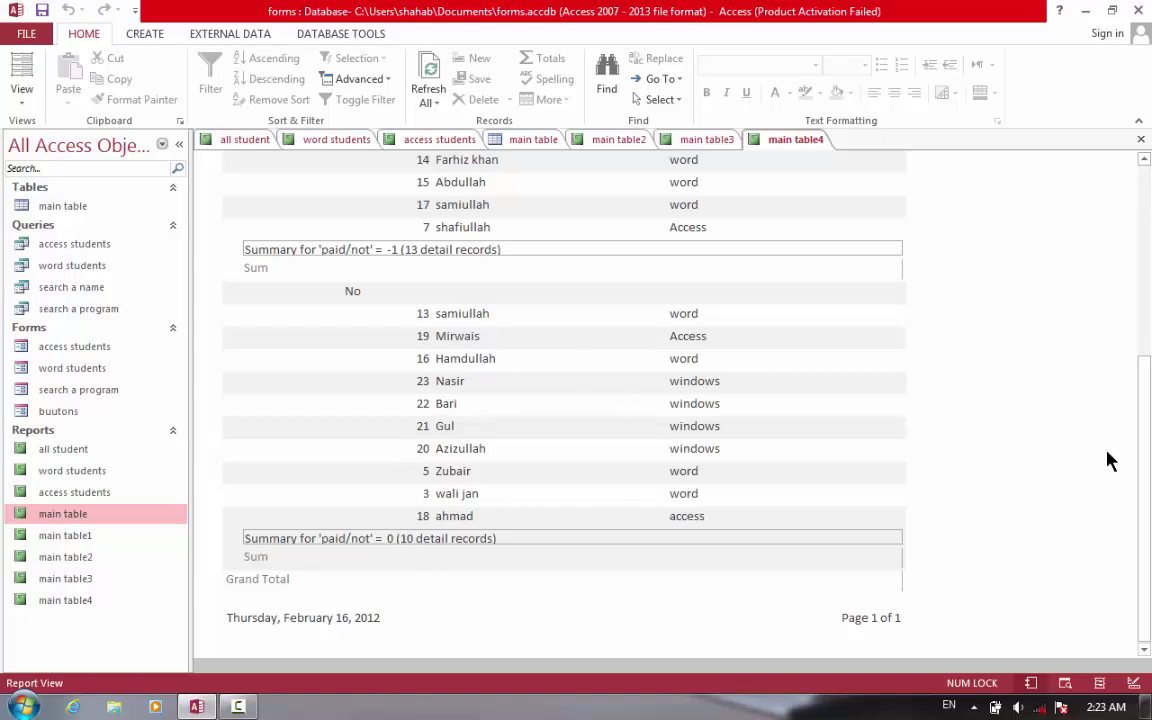
drag(1145, 430, 1145, 270)
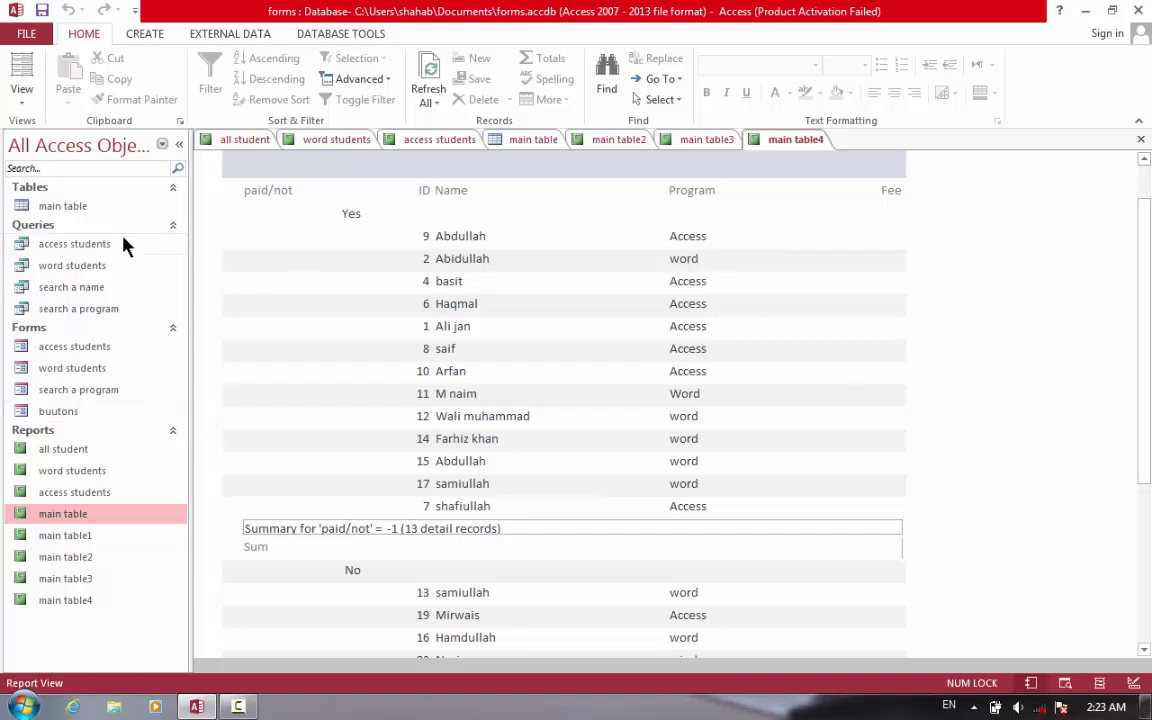
- Open the main table report and look through its Program groups down to the page footer
click(136, 35)
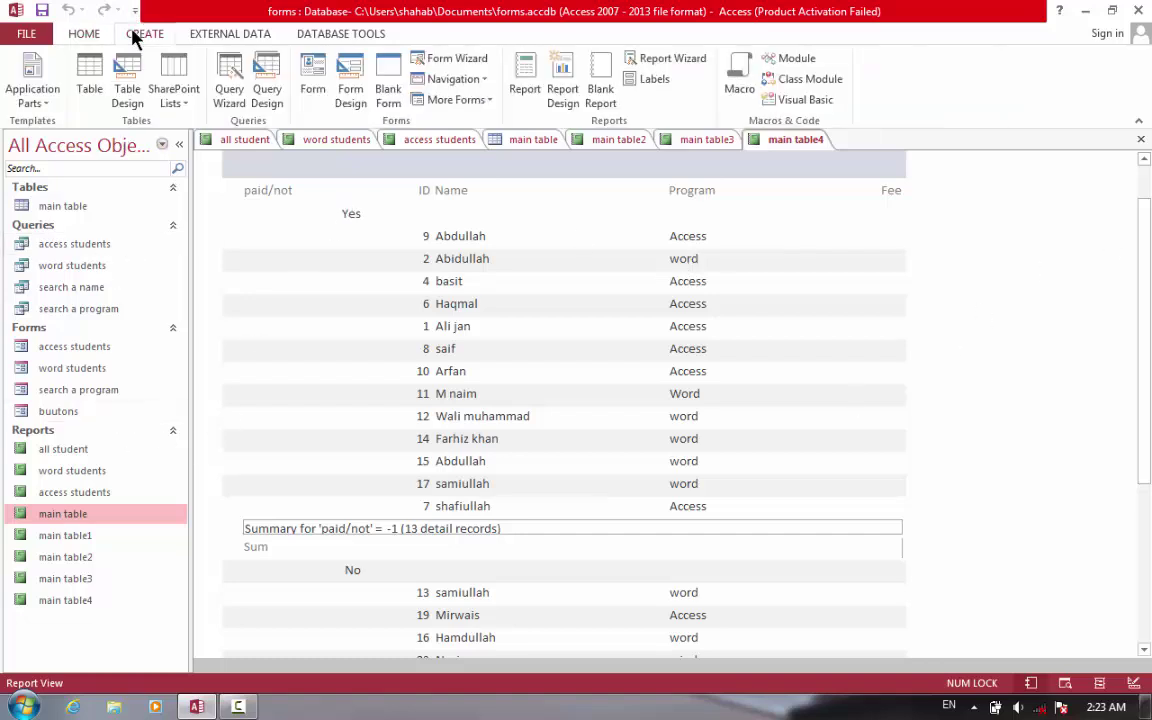
click(68, 610)
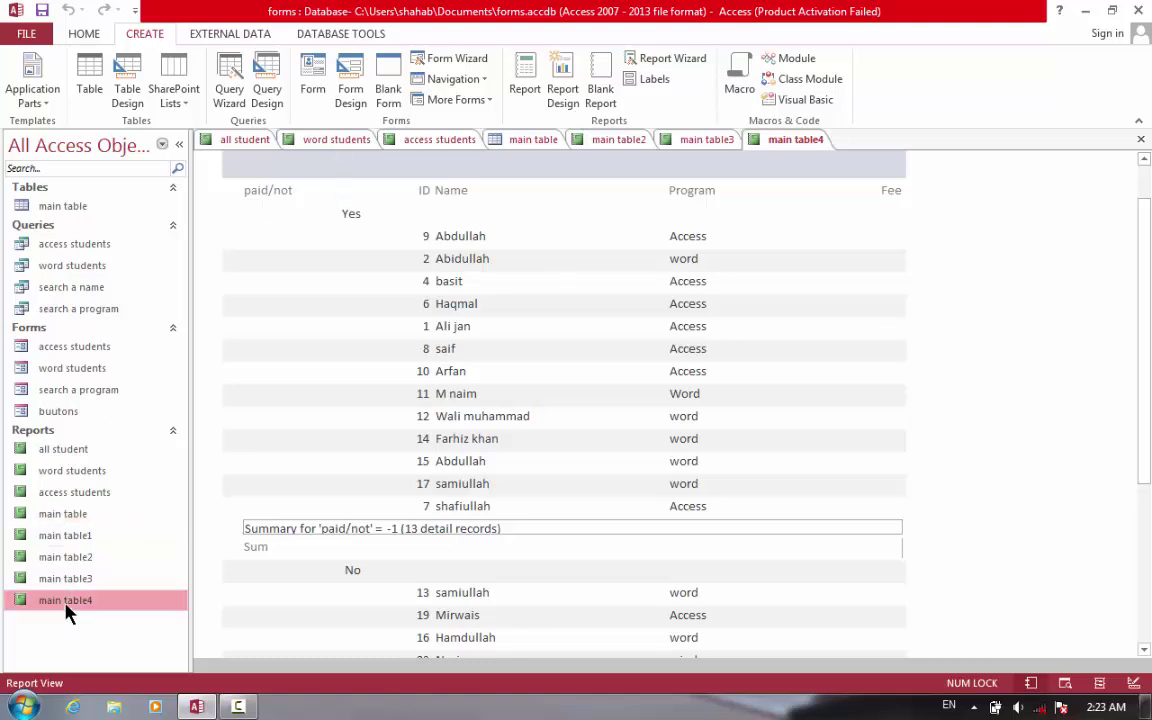
double_click(72, 517)
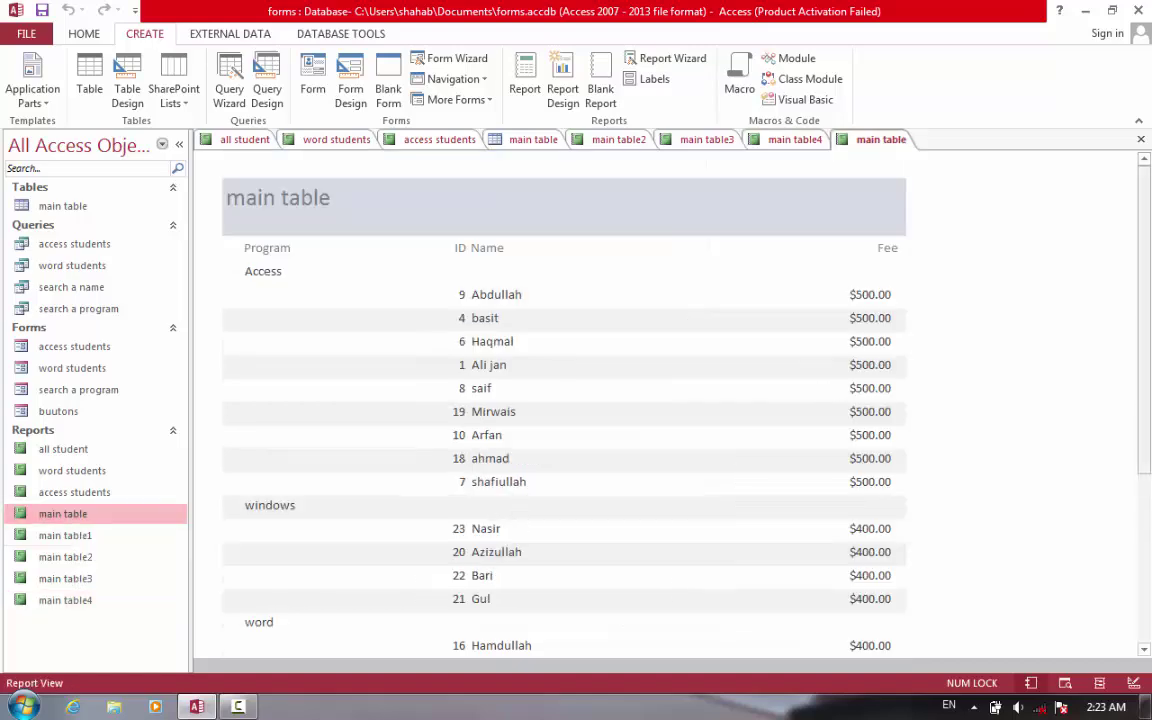
scroll(1148, 484, down, 5)
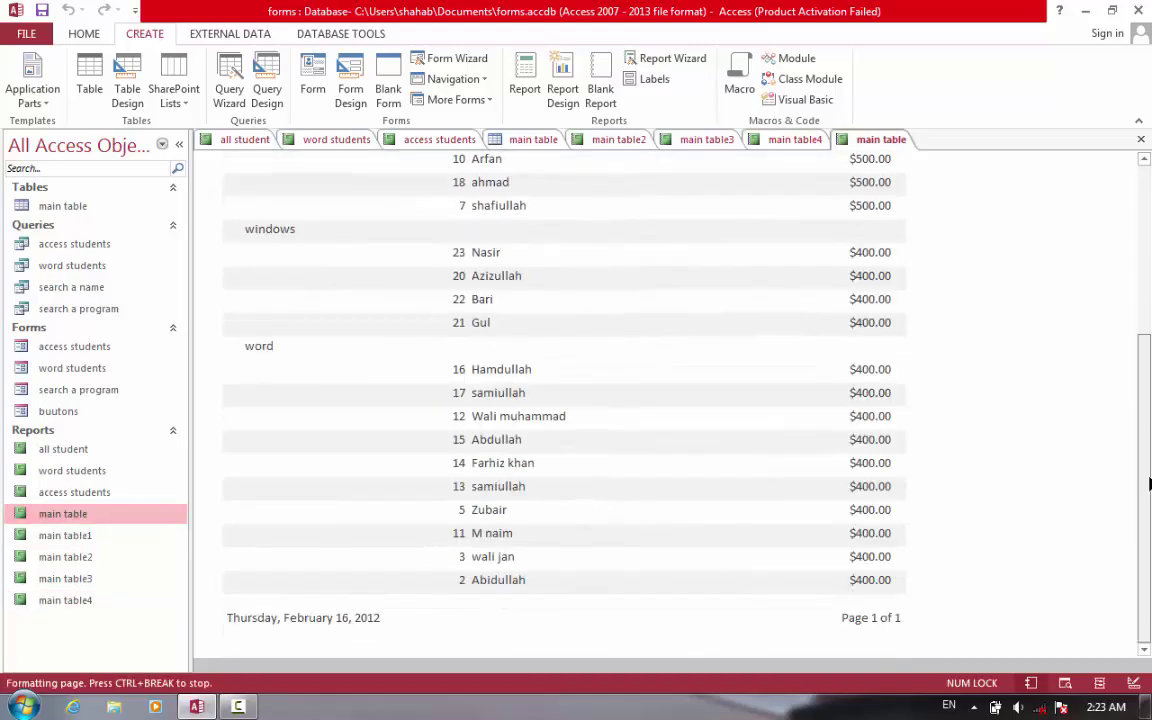
drag(1148, 484, 1148, 415)
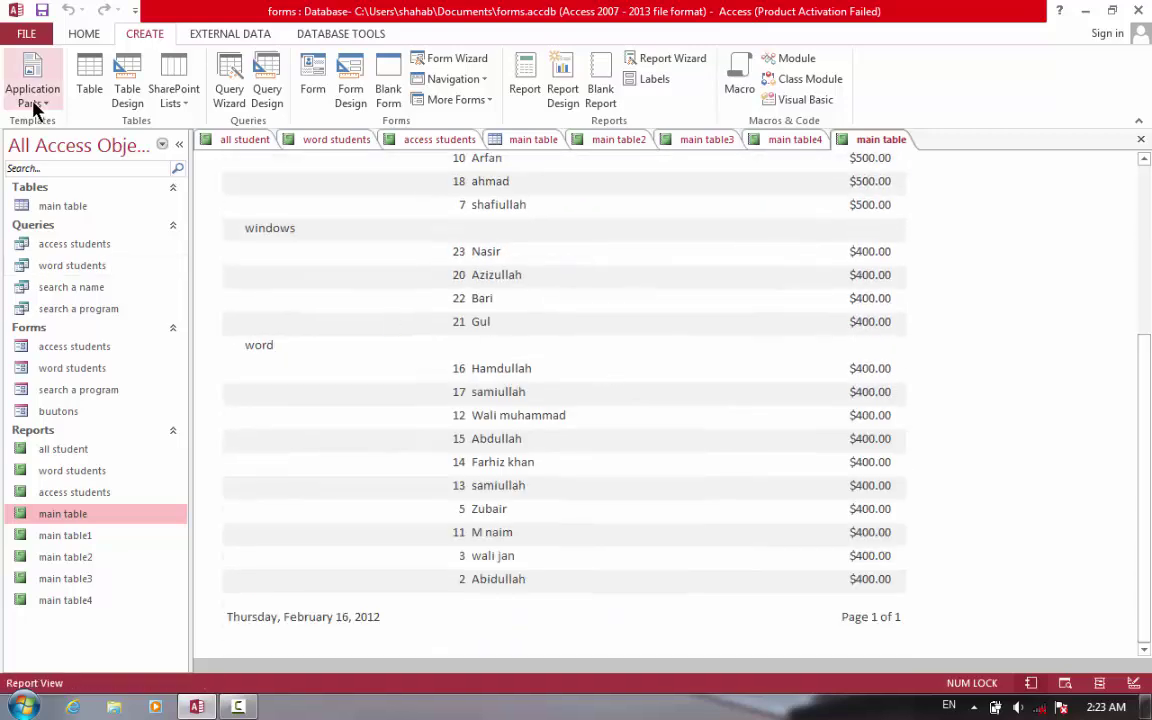
click(35, 110)
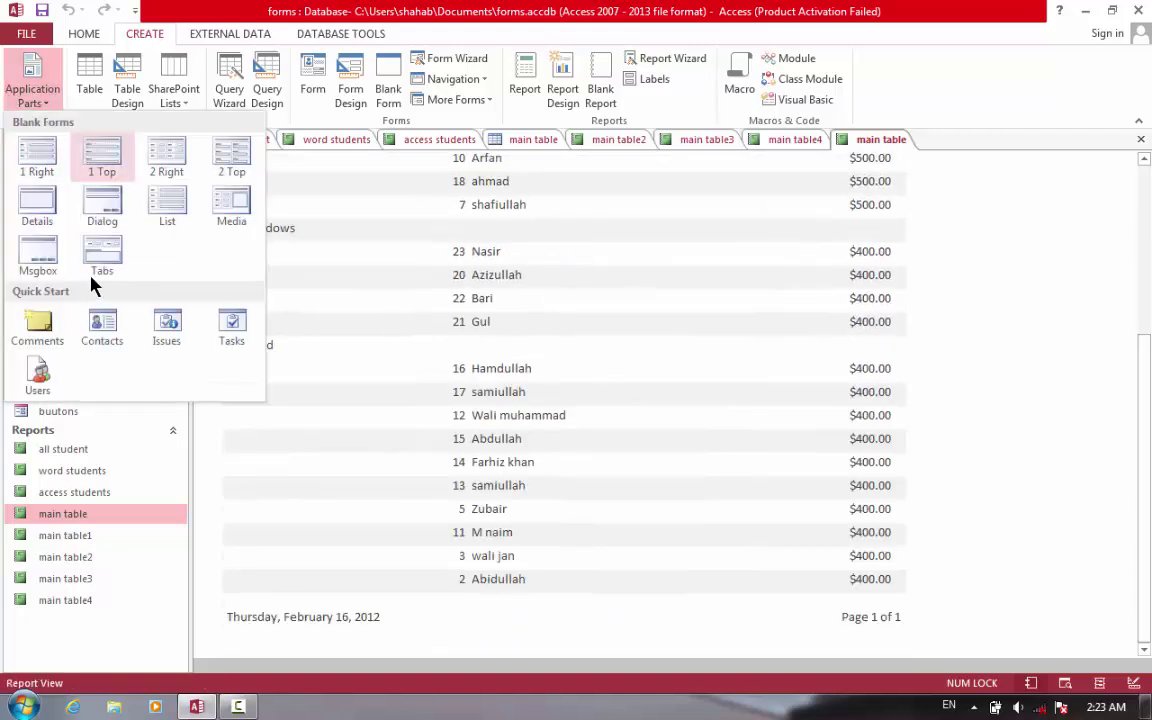
click(990, 305)
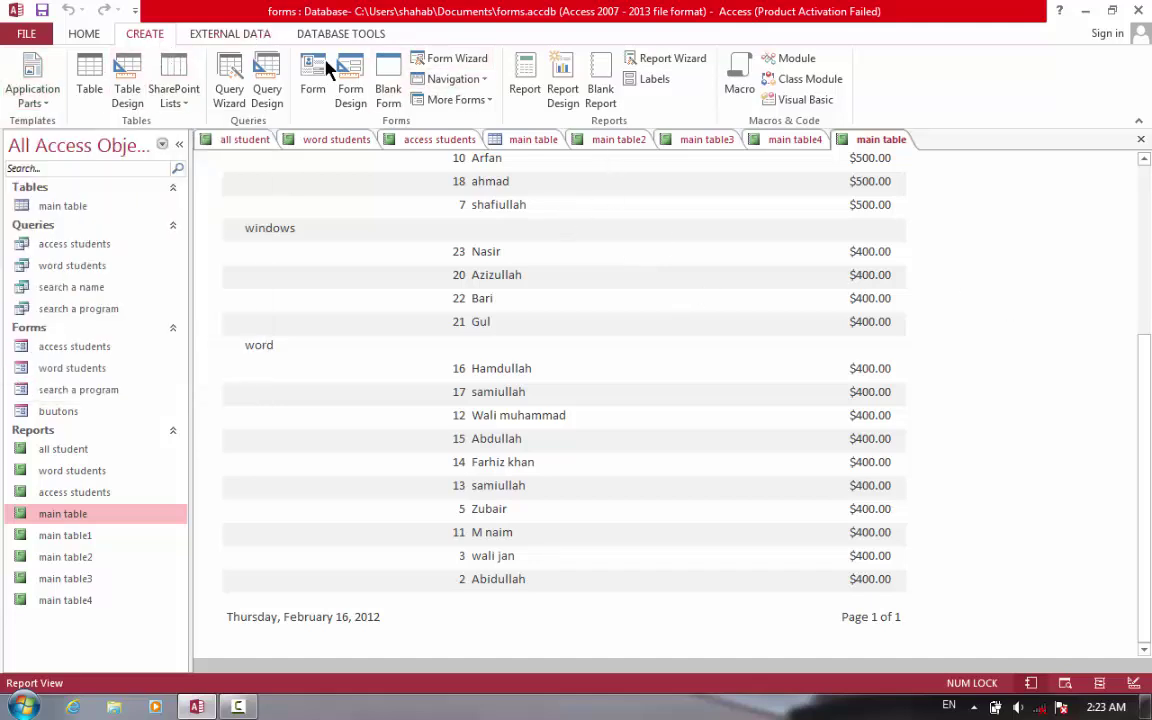
click(638, 226)
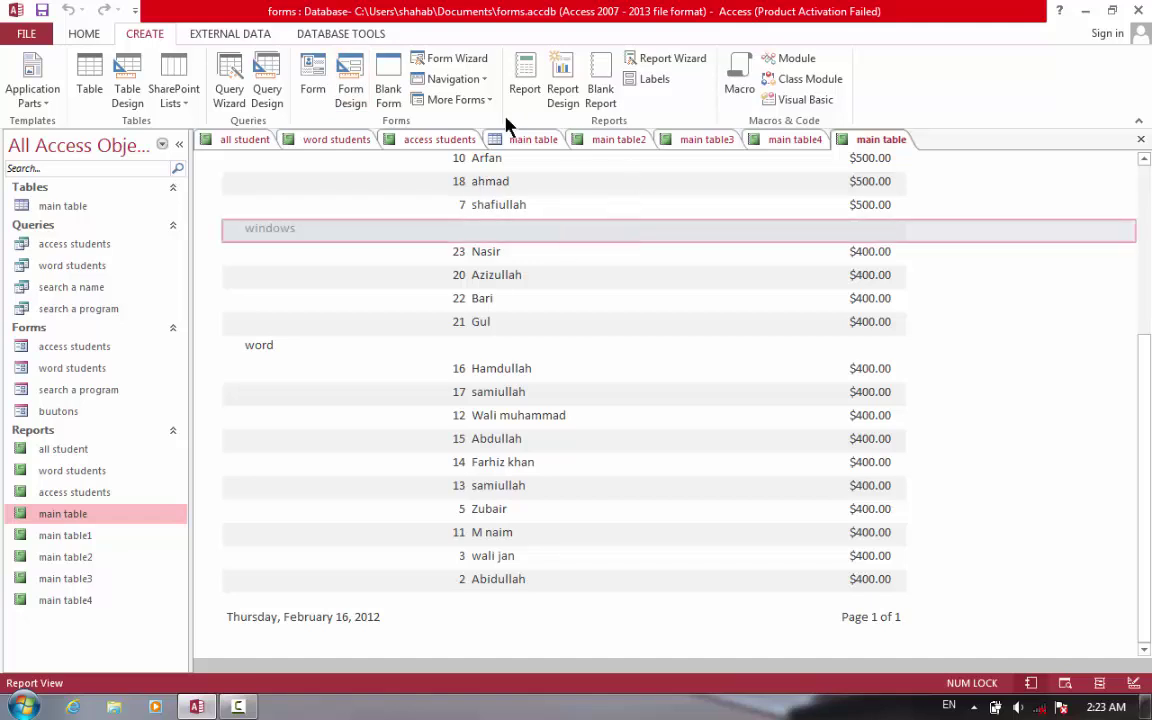
- Create an ungrouped, unsorted Report Wizard report with all main table fields, Tabular layout and Portrait orientation, and close its print preview
click(690, 60)
click(545, 325)
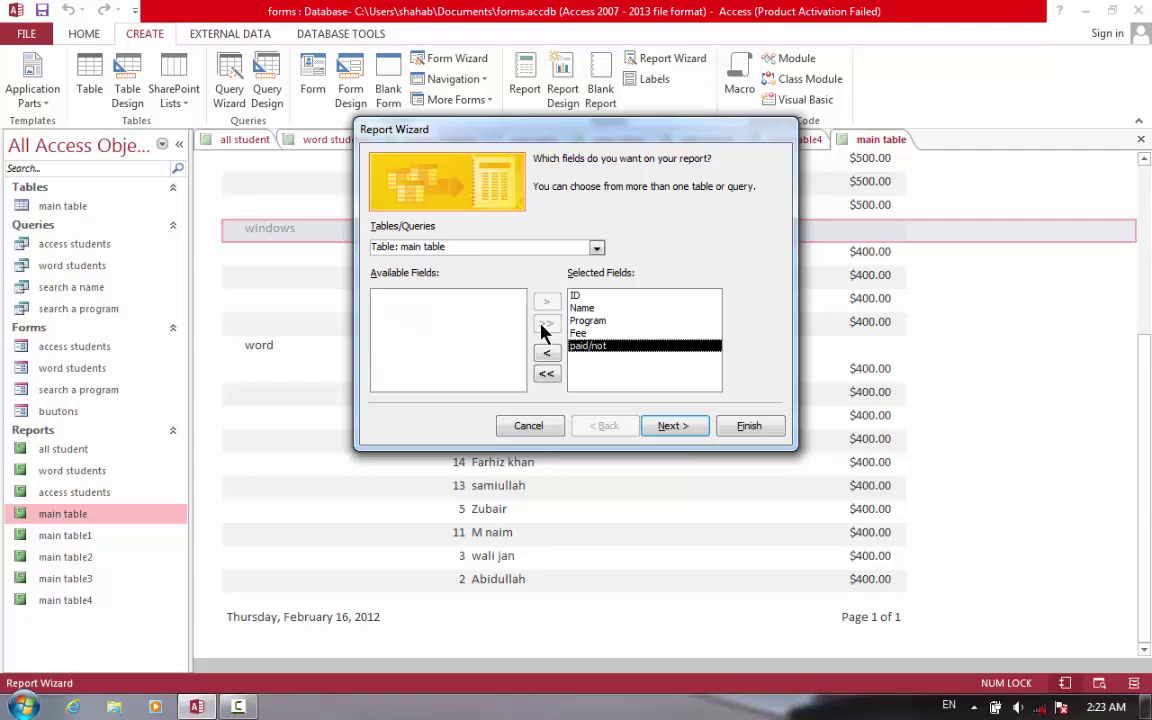
click(682, 428)
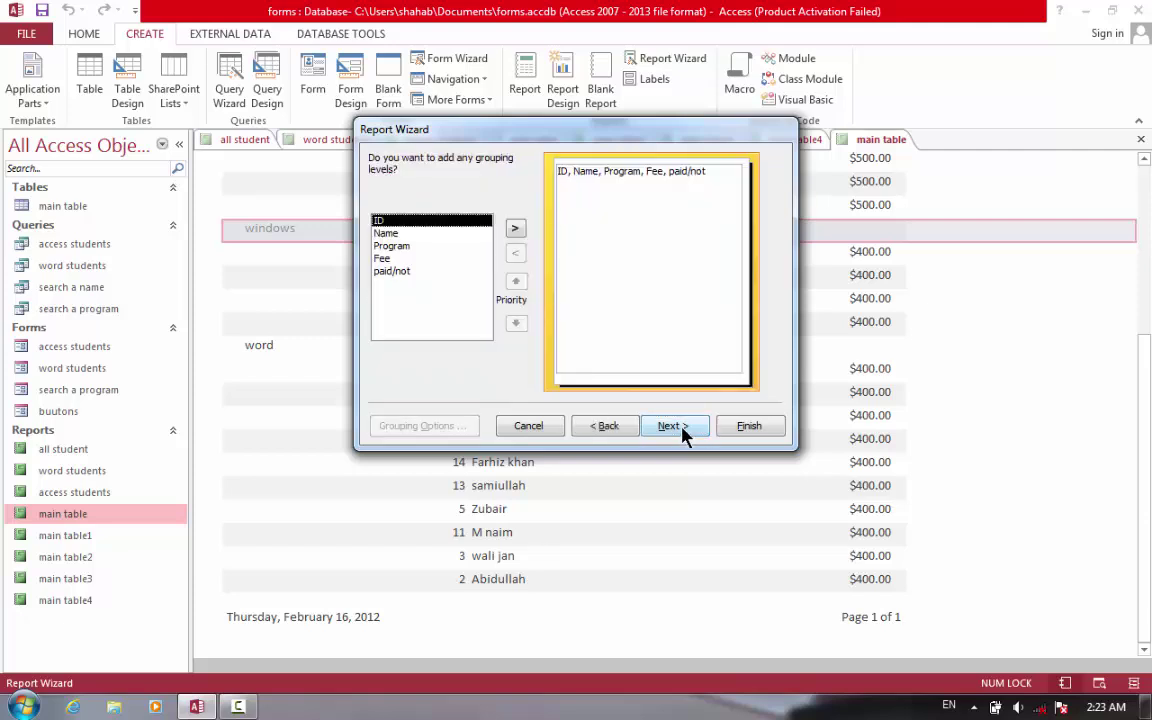
click(670, 426)
click(675, 427)
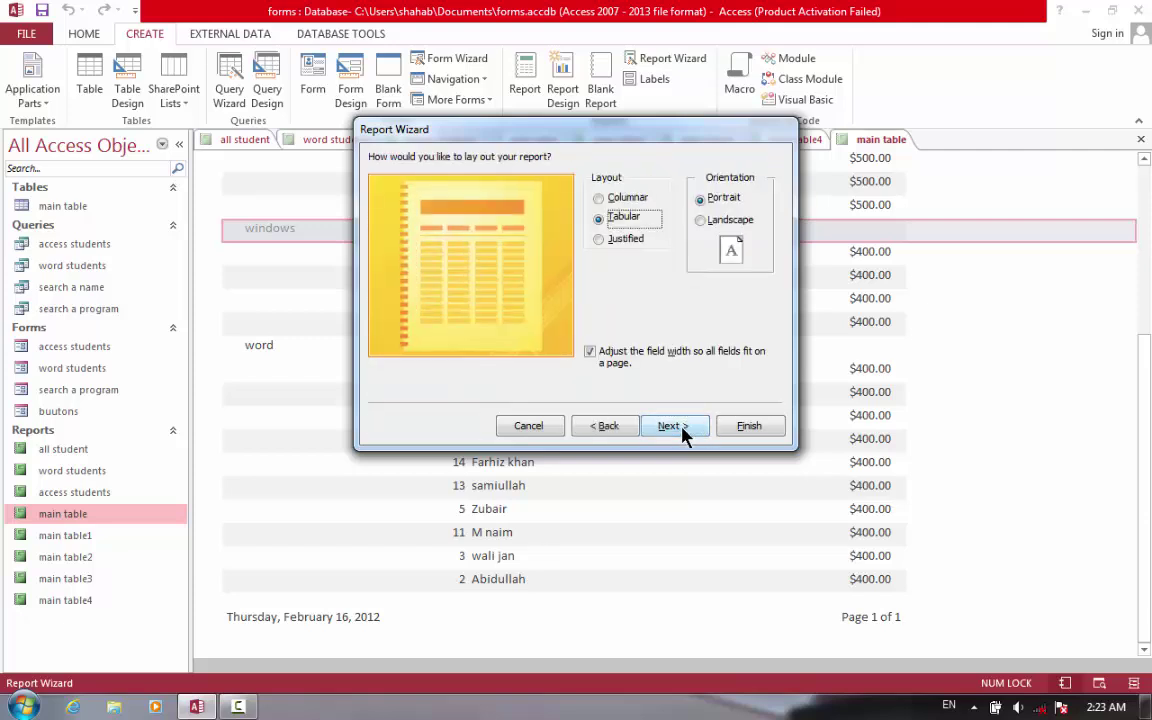
click(681, 432)
click(738, 432)
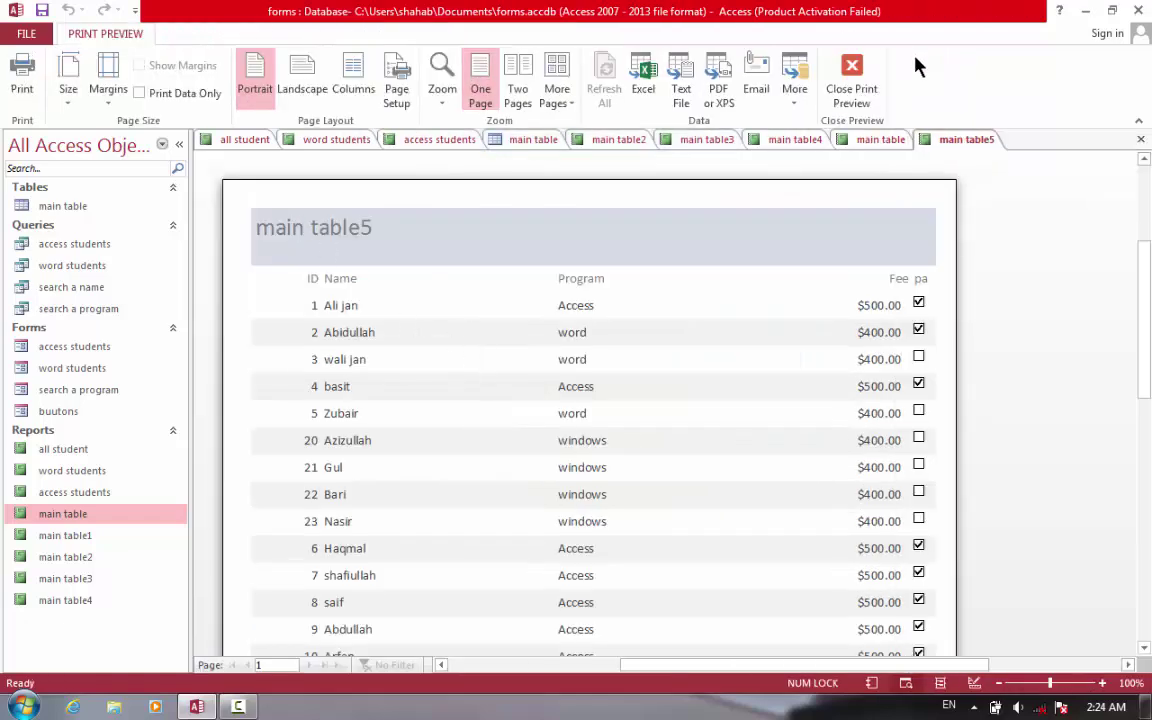
click(852, 75)
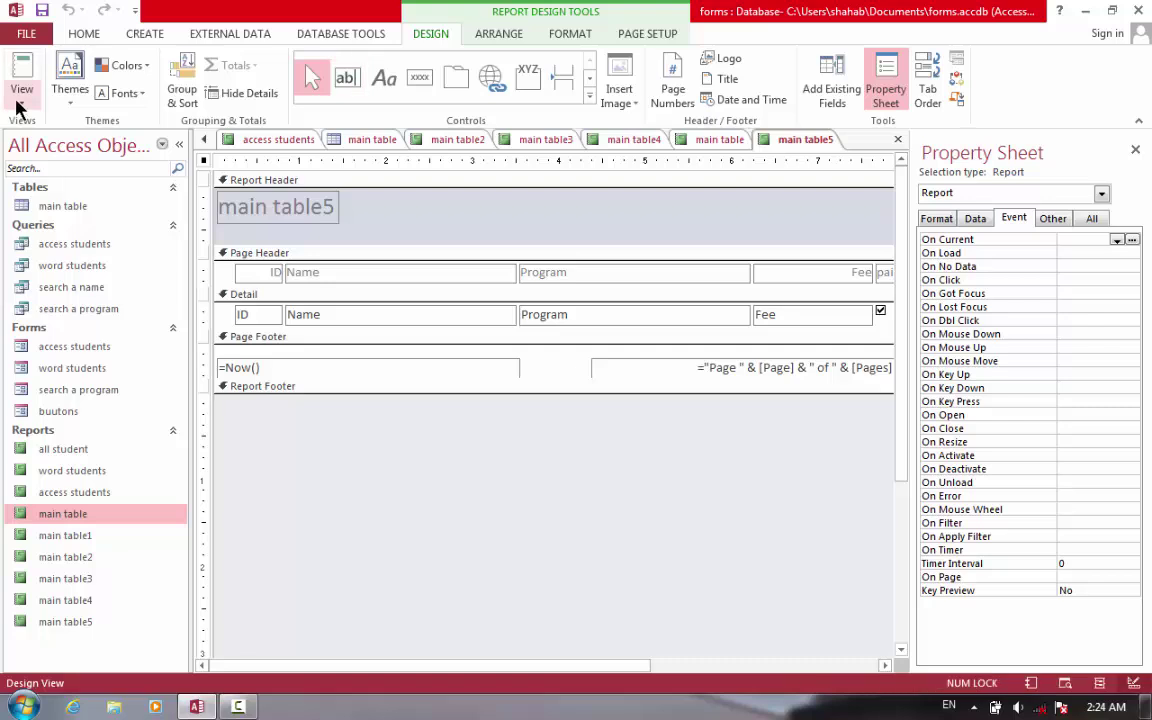
- Enlarge the Report Footer of main table5 to about 0.9 inches tall and place a text box in it
click(21, 101)
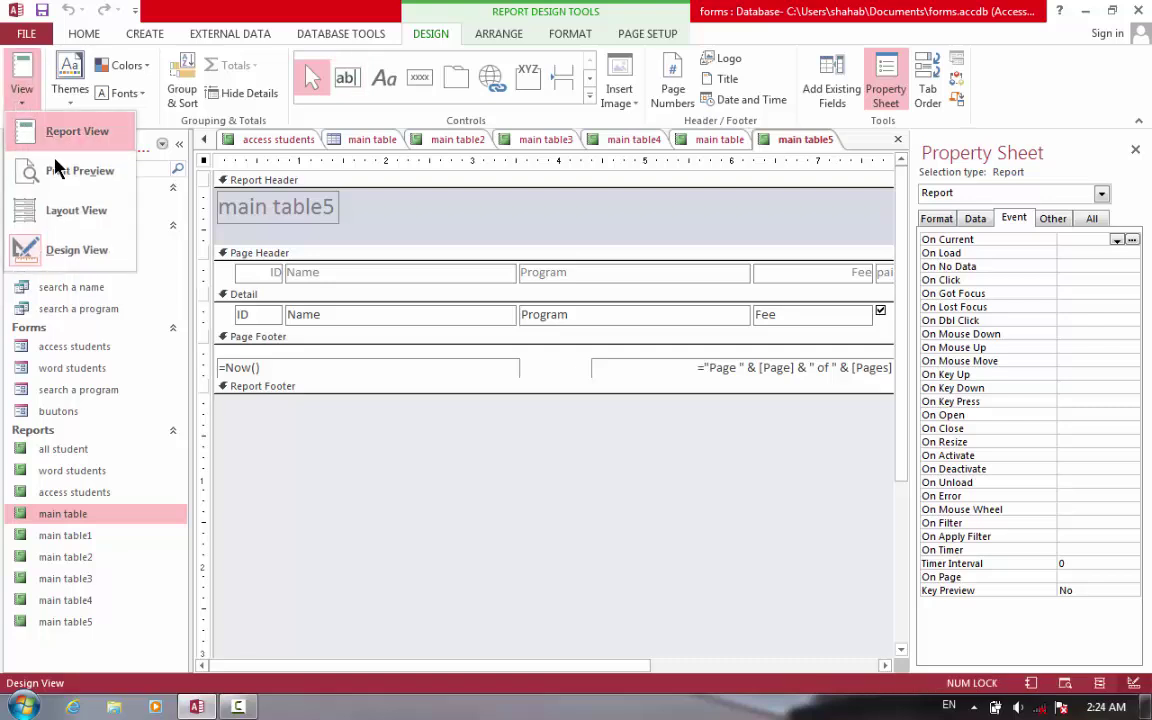
click(378, 393)
drag(380, 393, 375, 470)
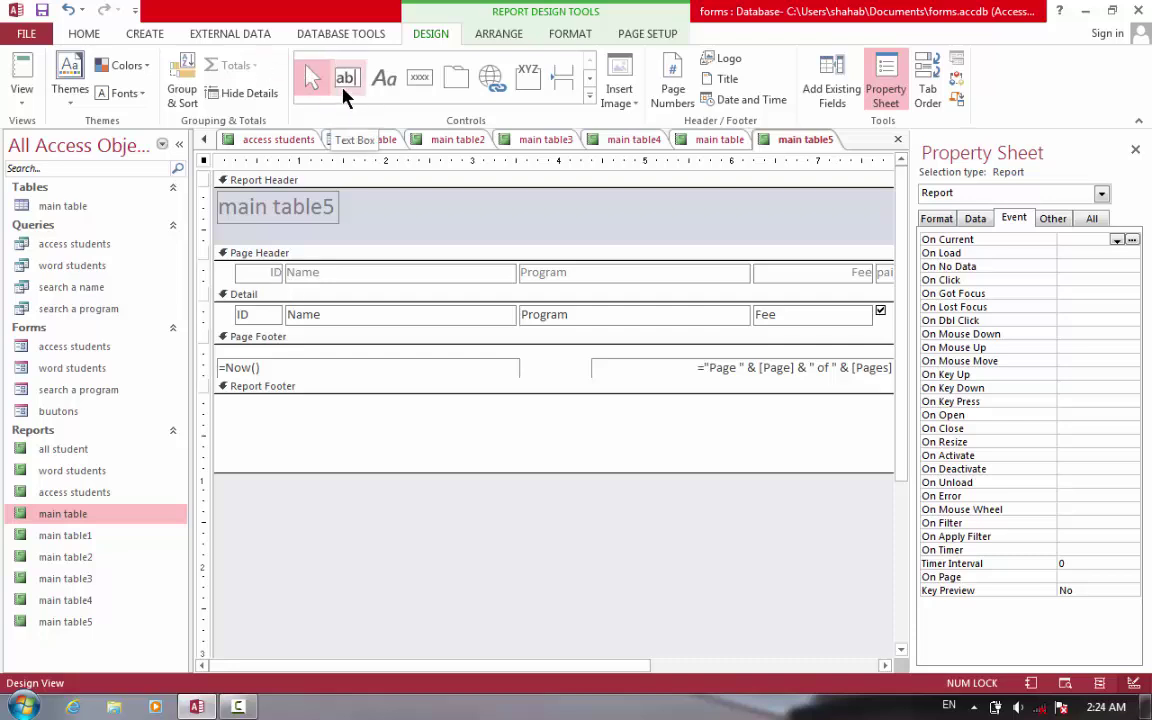
click(343, 95)
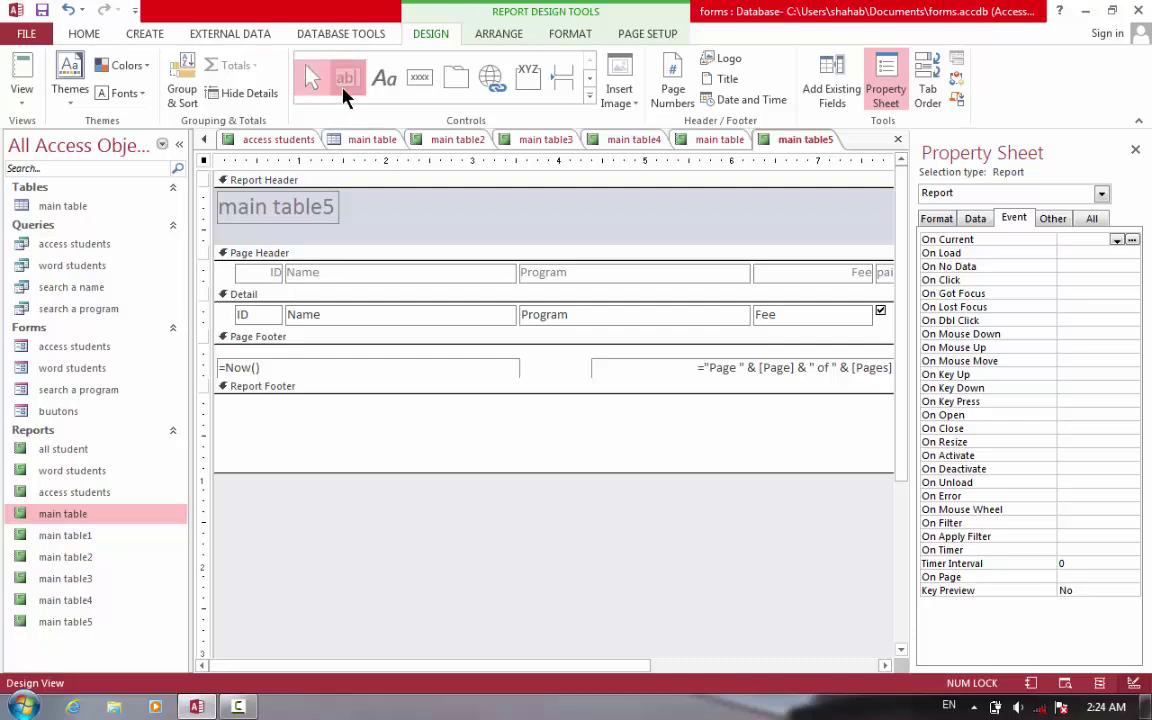
click(274, 418)
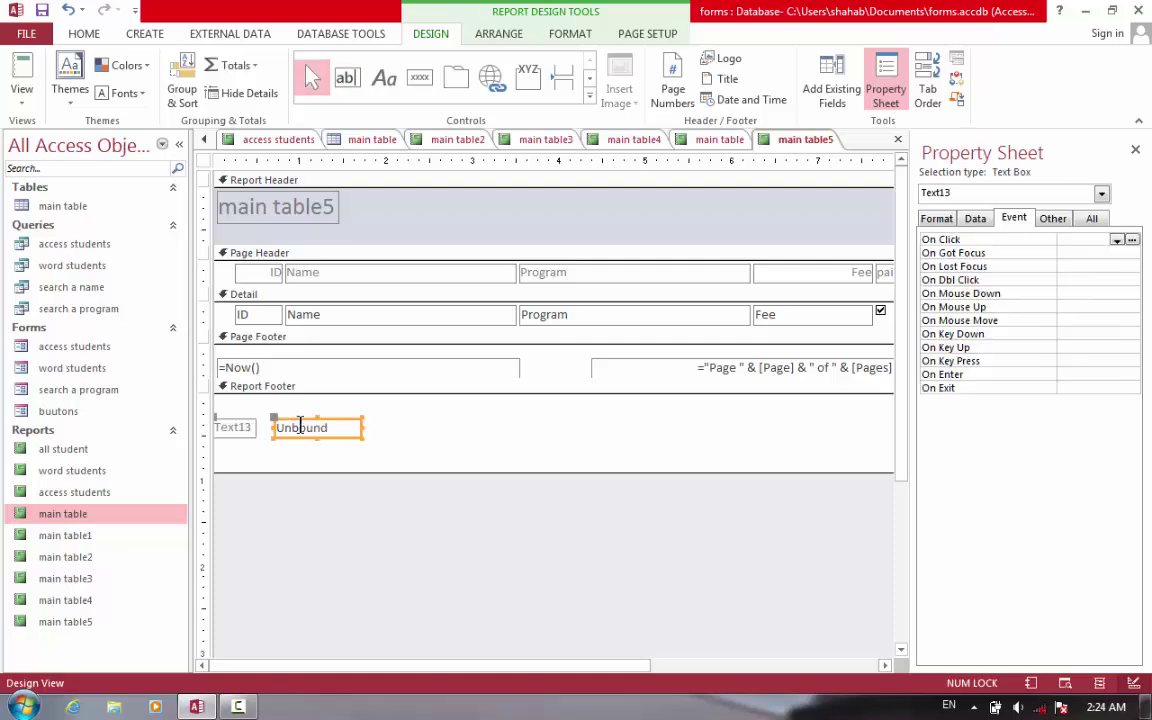
- Change the caption of the footer text box's label to "total"
click(249, 430)
click(249, 430)
key(BackSpace)
key(BackSpace)
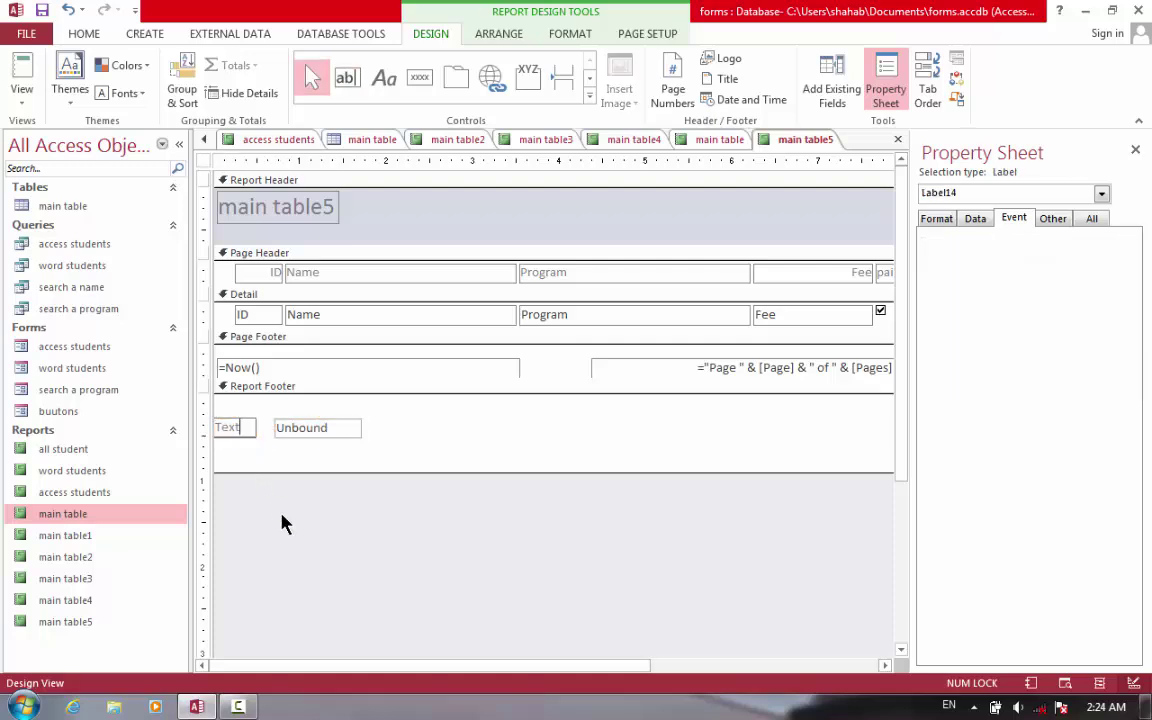
key(BackSpace)
key(BackSpace)
key(BackSpace)
key(BackSpace)
text(total)
- Enter the expression =sum(fee) in the unbound footer text box, and close main table5 with its changes saved
click(340, 430)
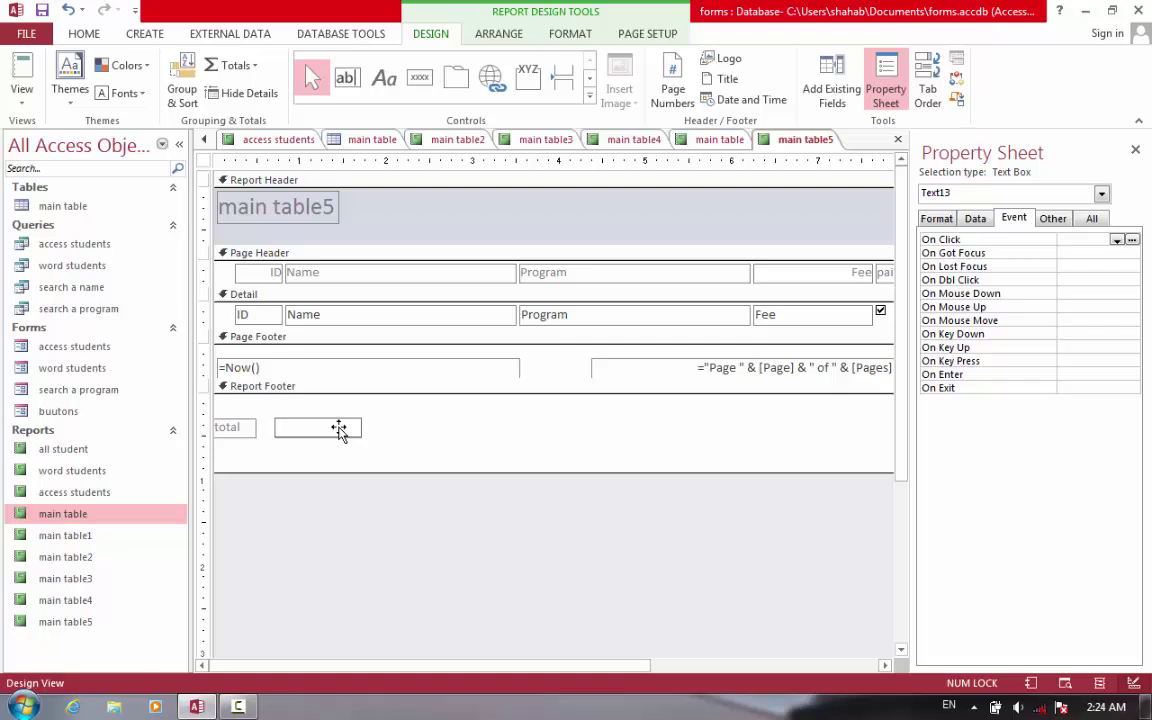
text(=sum(fee)
text())
key(ctrl+w)
key(Return)
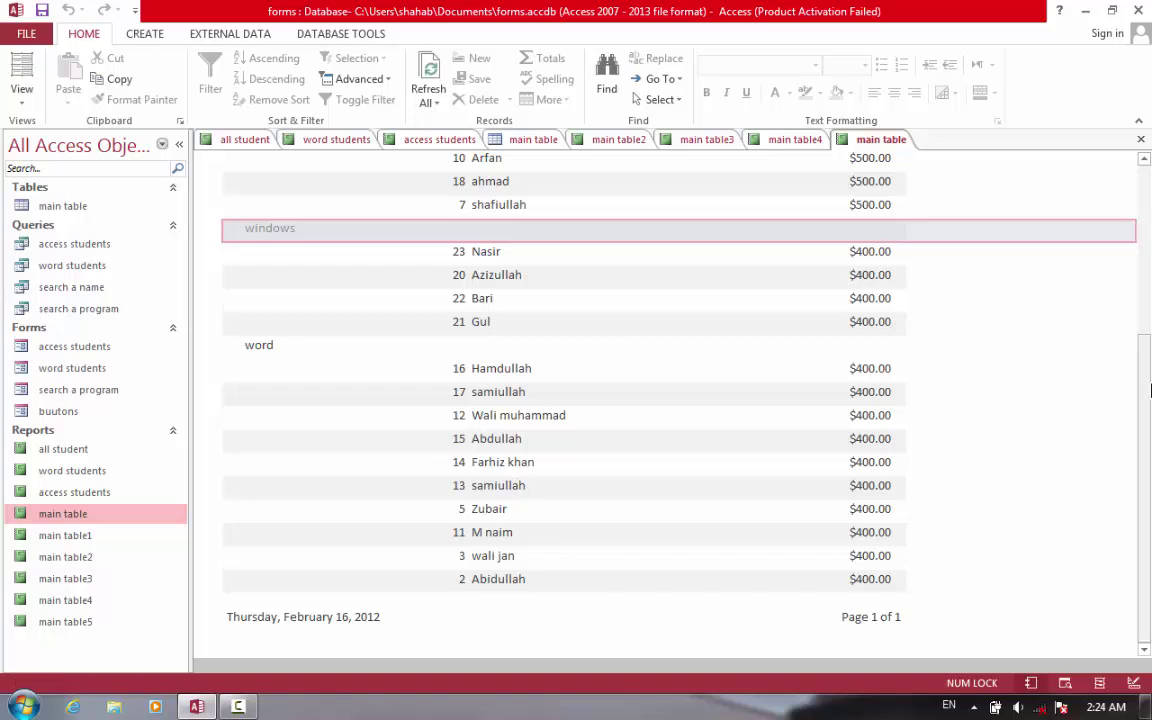
- Look through the main table report, close and reopen it, and check the end of the report for a total
scroll(660, 400, up, 3)
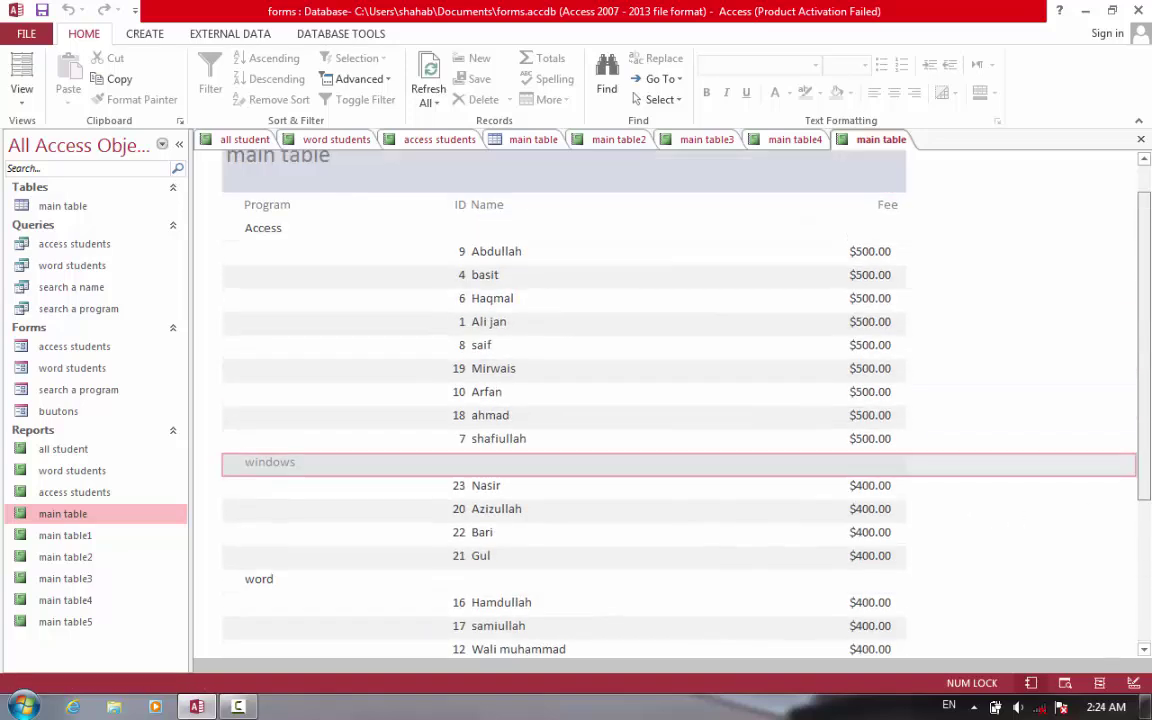
click(1141, 139)
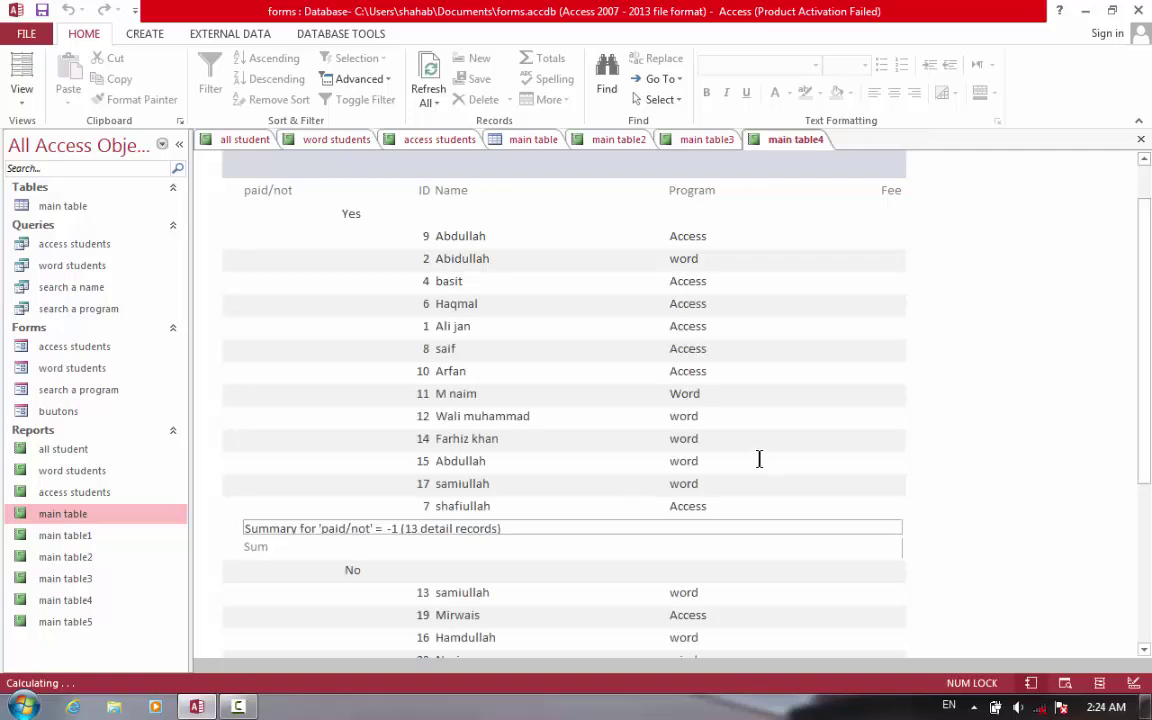
click(92, 518)
double_click(92, 518)
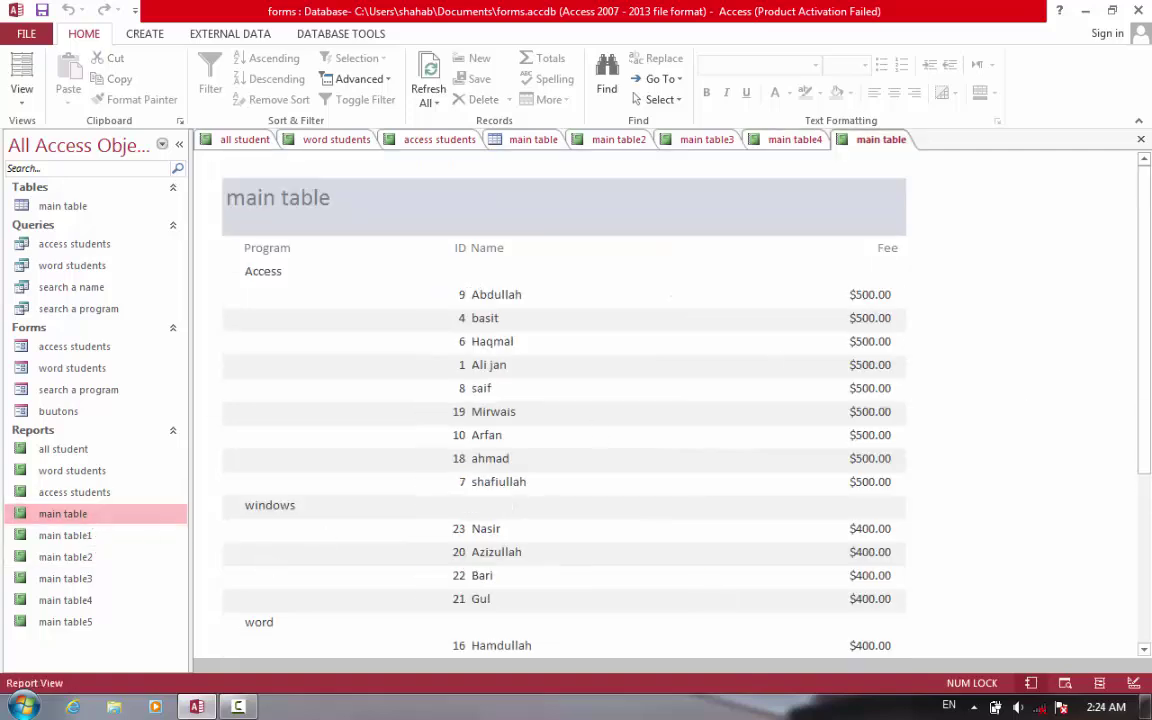
click(1144, 527)
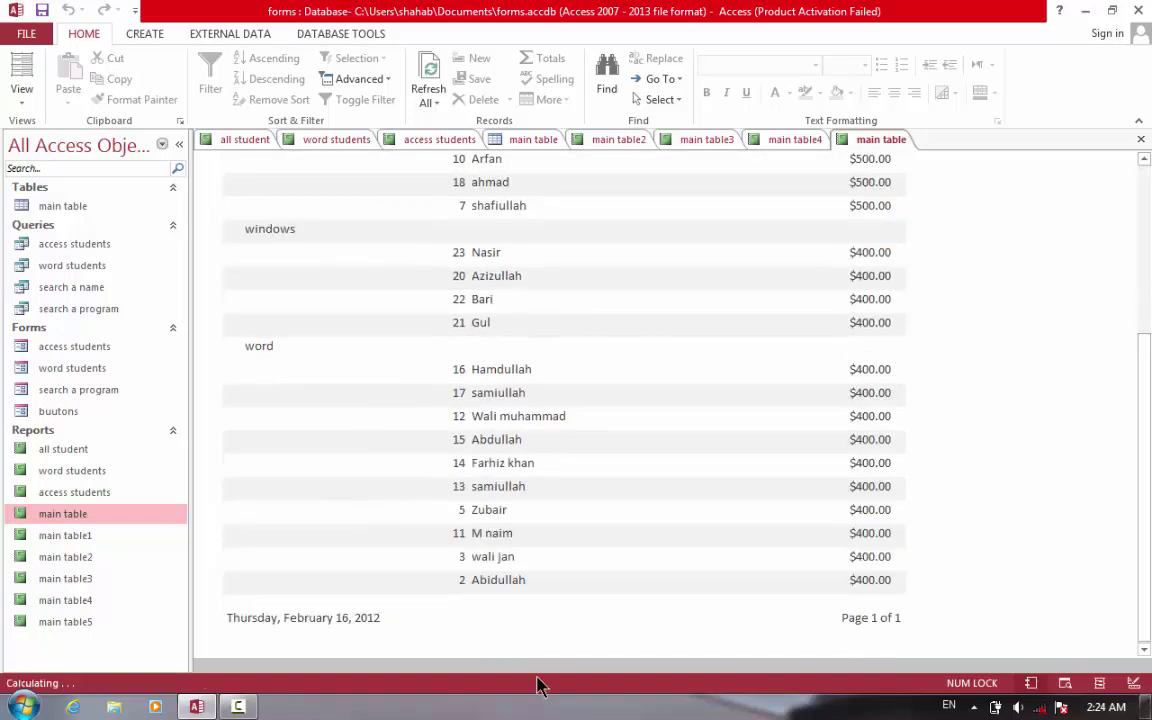
- Open the main table5 report and check the fee total below its student records
double_click(31, 622)
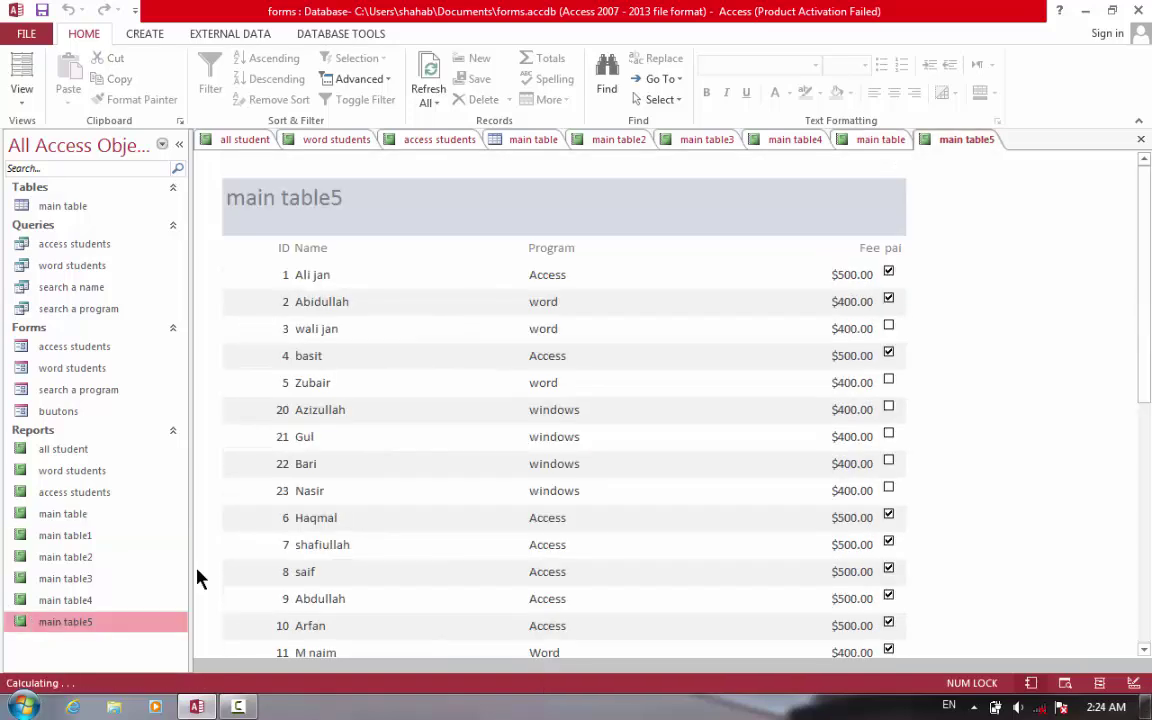
click(1144, 527)
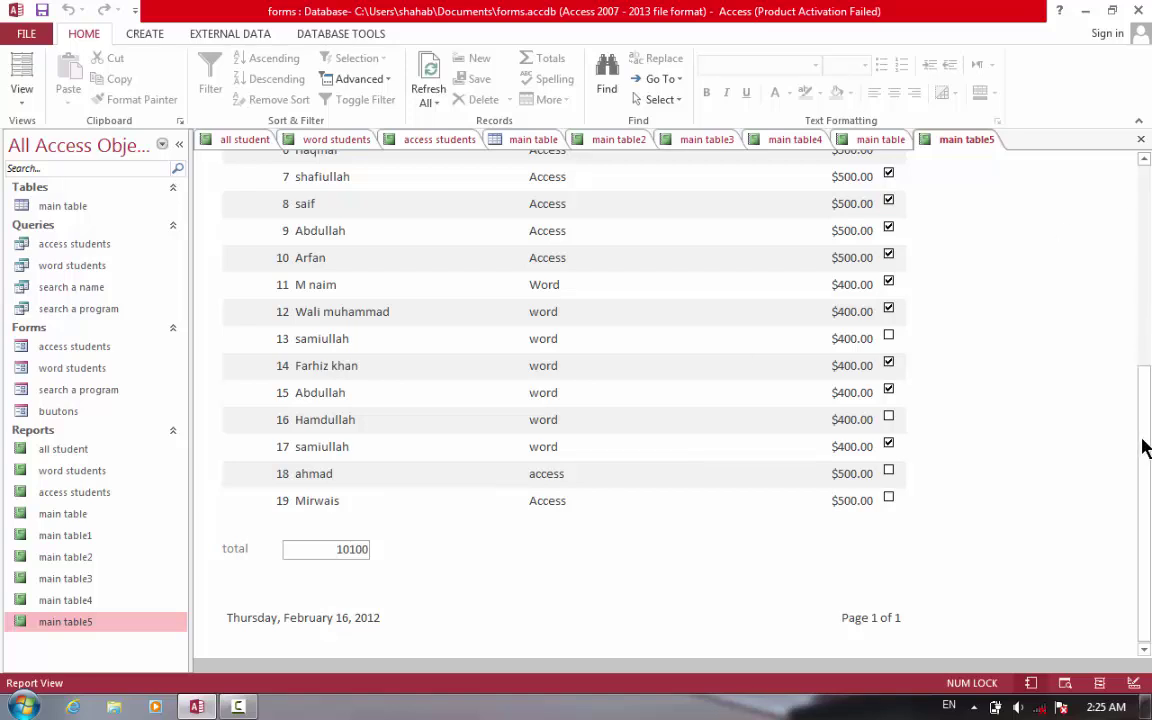
drag(1144, 442, 1144, 200)
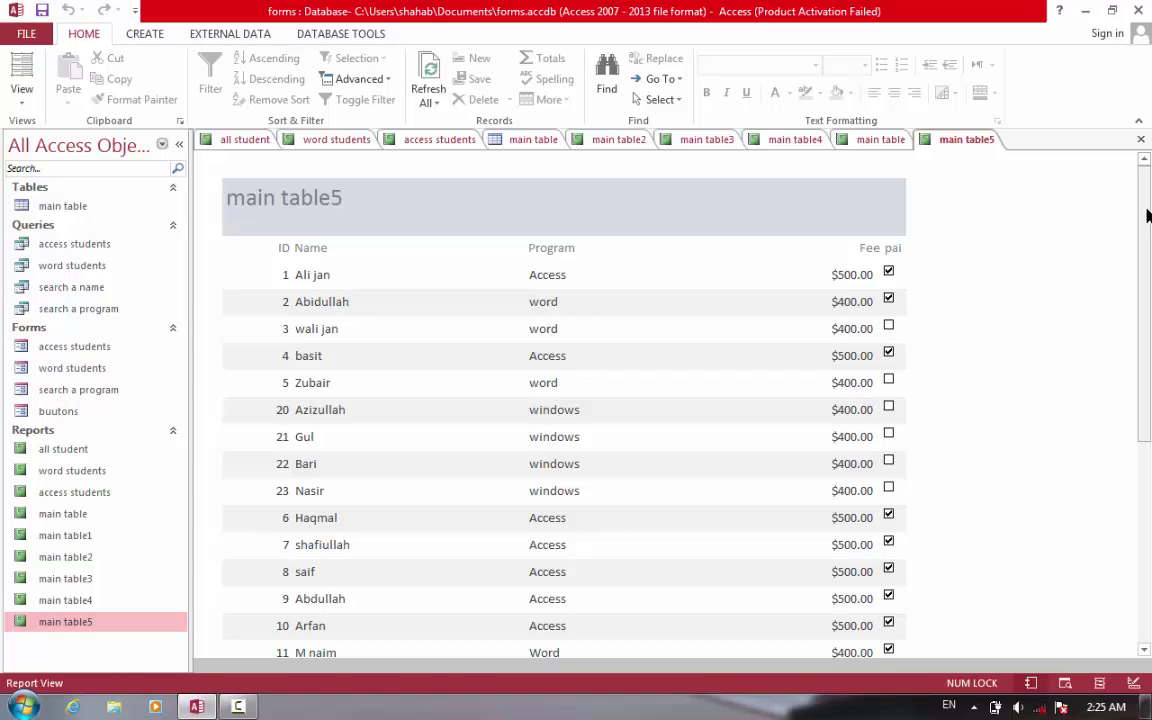
scroll(1147, 215, down, 5)
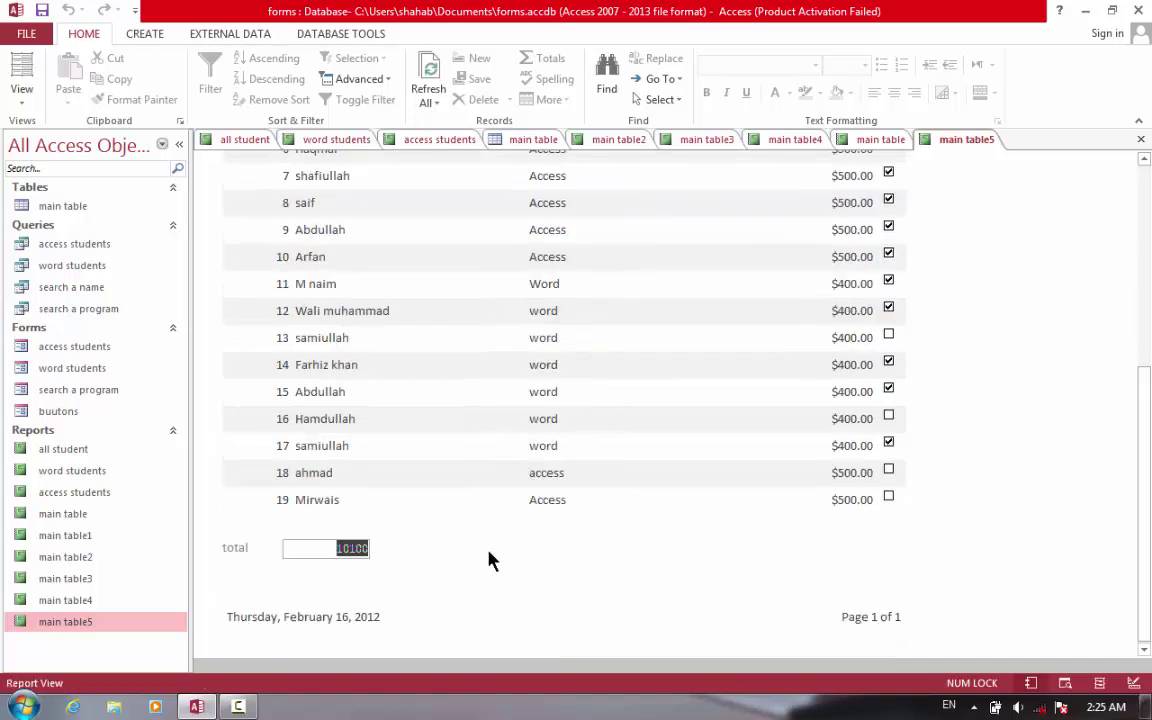